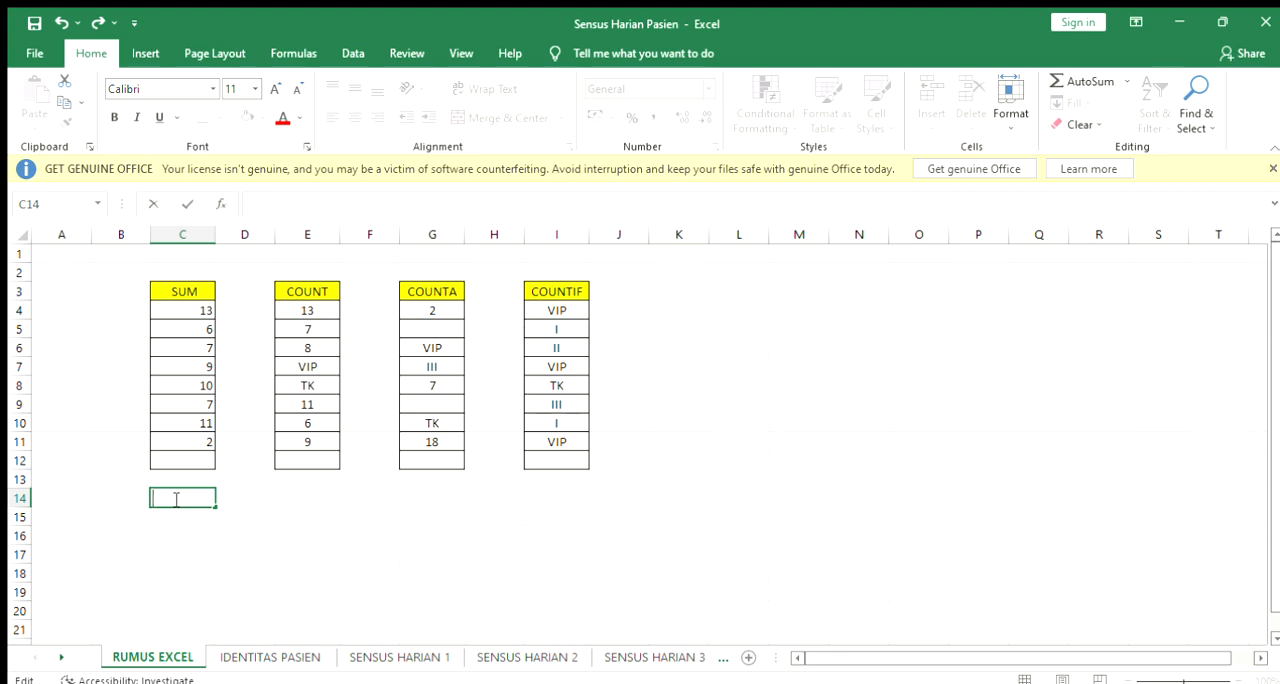
pyautogui.write('=')
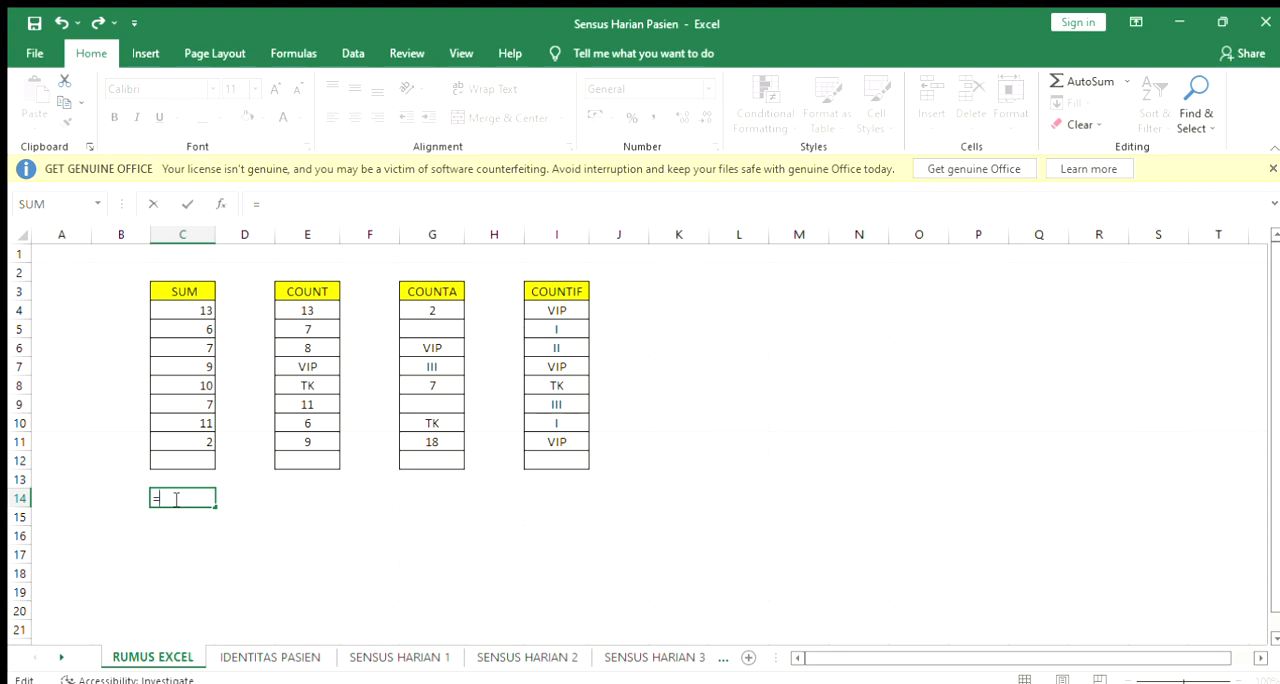
pyautogui.write('COUNT(')
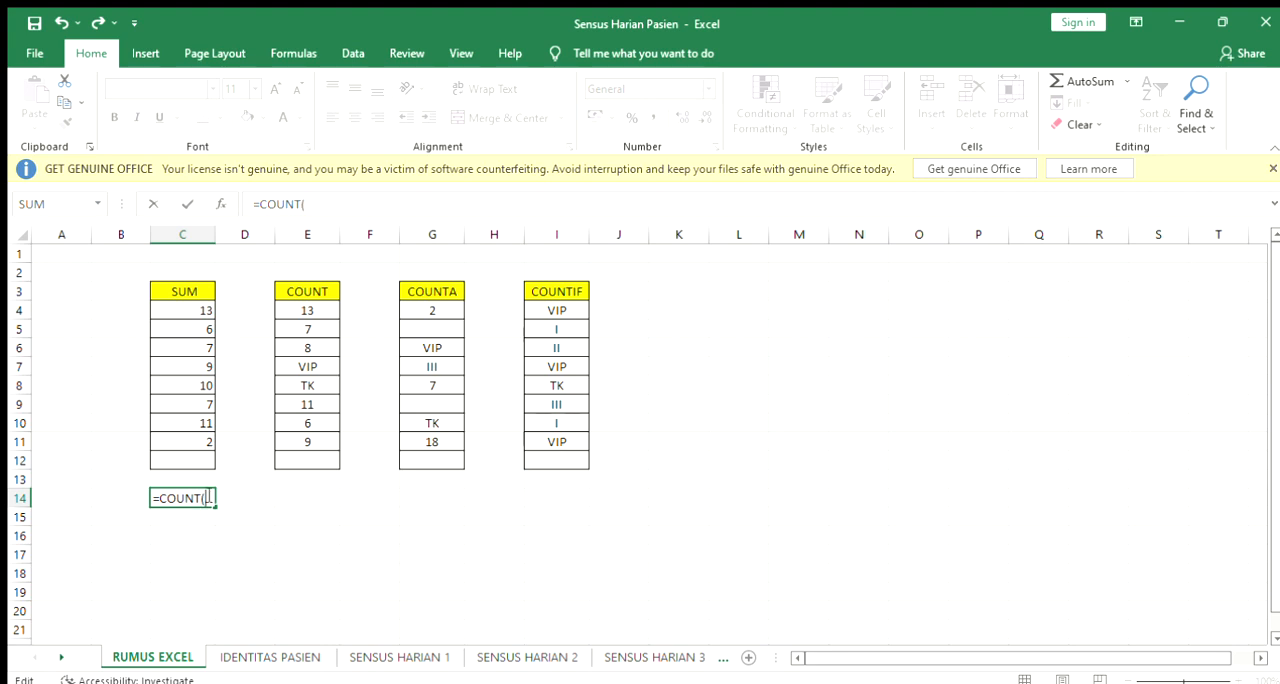
pyautogui.press('BackSpace')
pyautogui.press('BackSpace')
pyautogui.press('BackSpace')
pyautogui.press('BackSpace')
pyautogui.press('BackSpace')
pyautogui.press('BackSpace')
pyautogui.press('BackSpace')
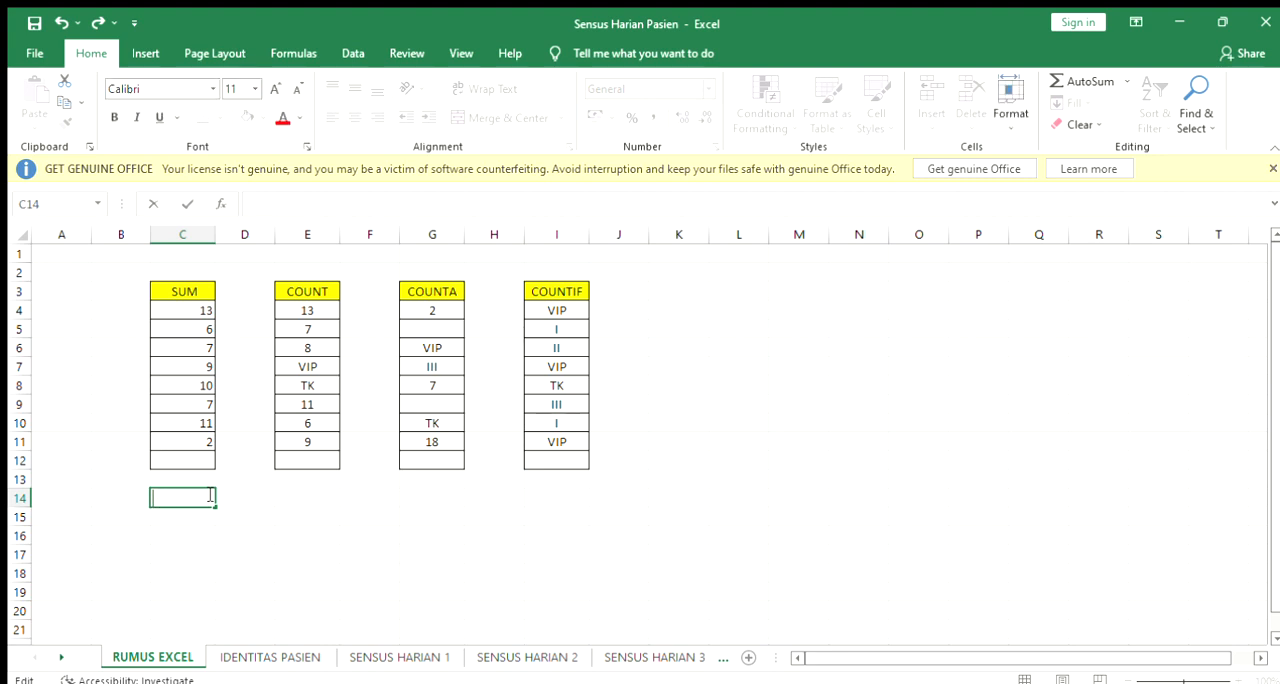
# Try to total the values of the SUM column in cell C12 with a SUM formula, and clear the faulty entry
pyautogui.click(188, 464)
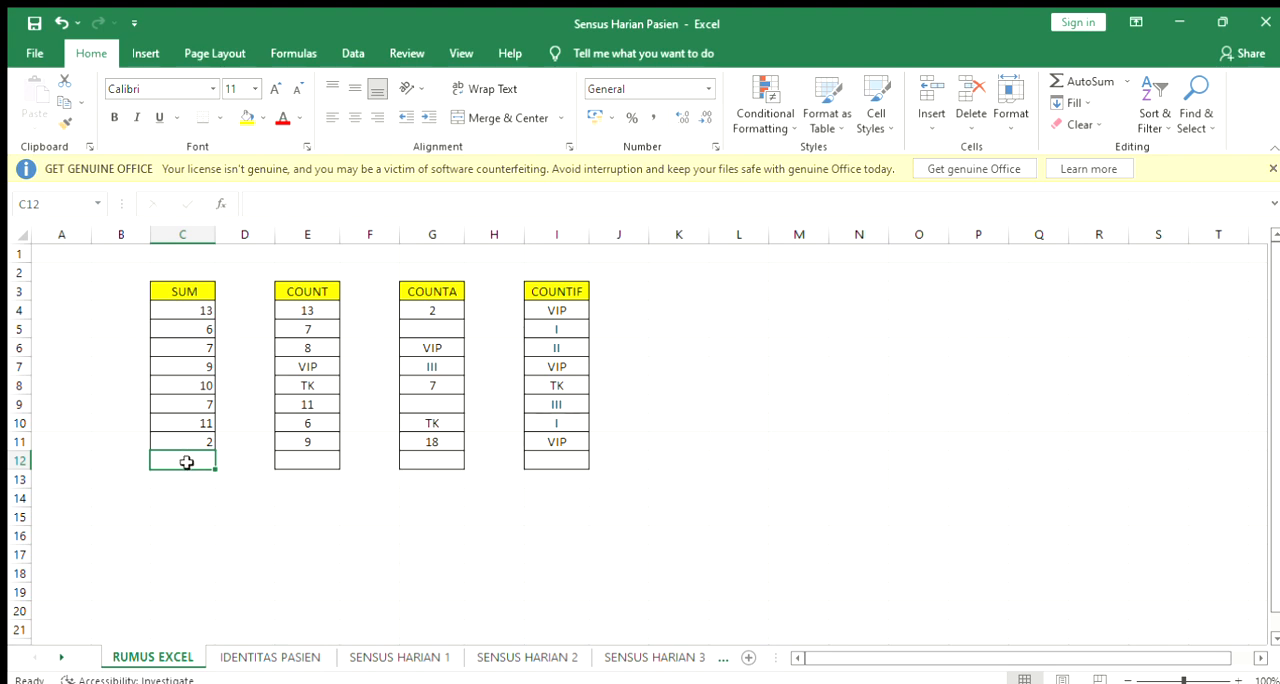
pyautogui.write('=SU')
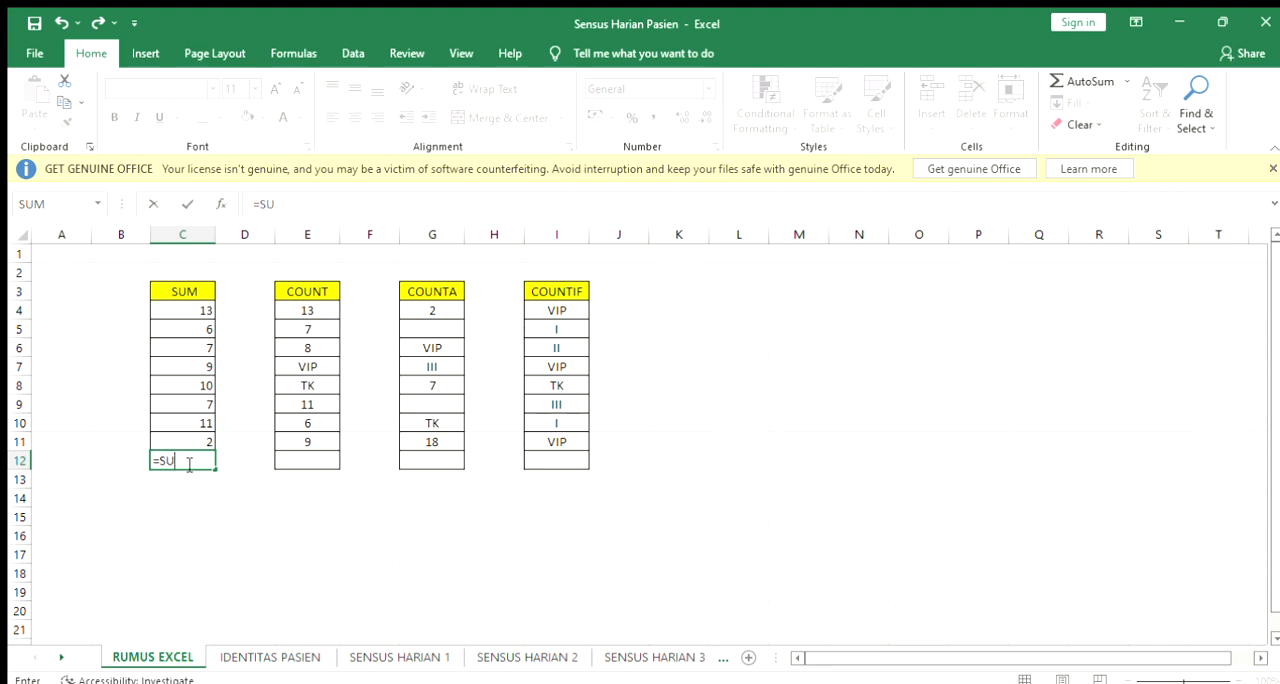
pyautogui.write('M(')
pyautogui.moveTo(194, 310); pyautogui.dragTo(195, 433)
pyautogui.click(207, 464)
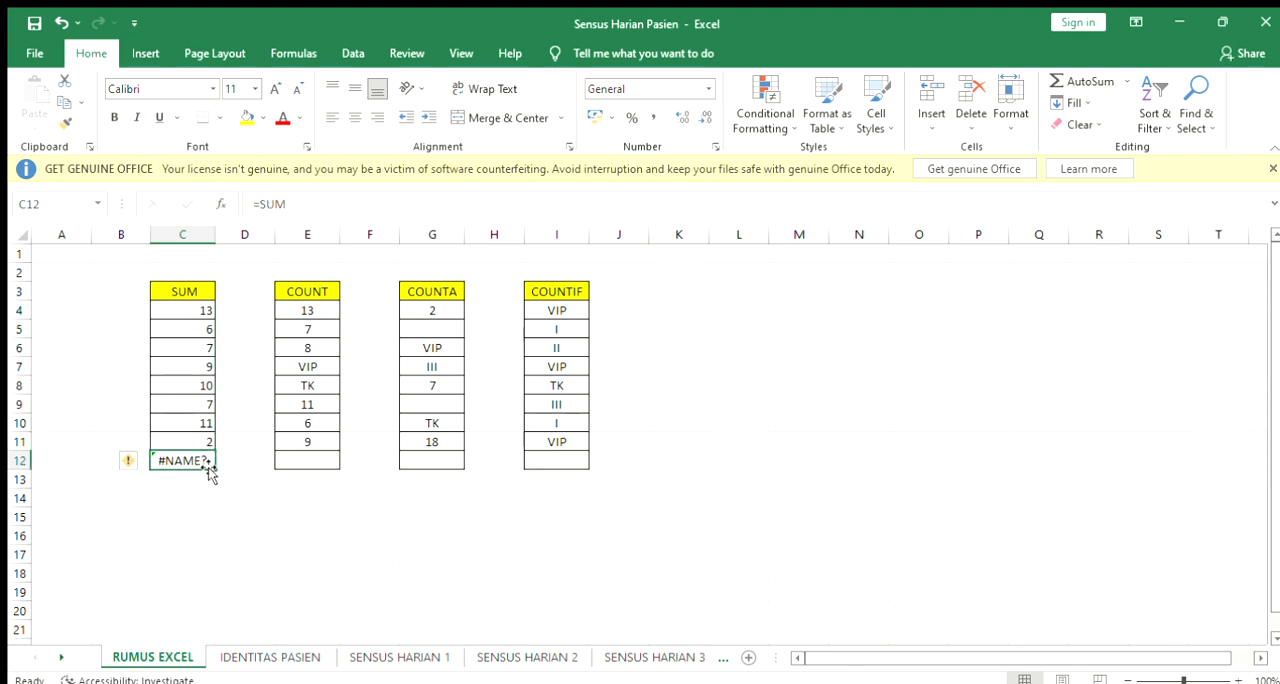
pyautogui.press('BackSpace')
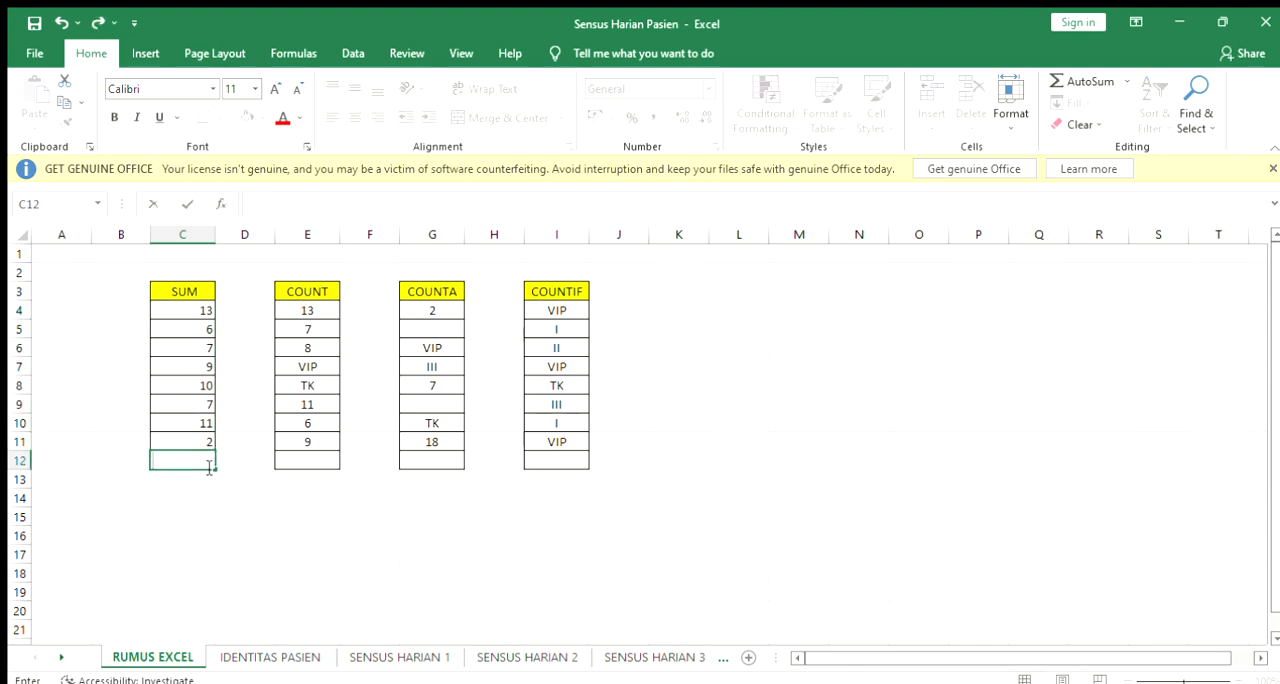
# Total the values of the SUM column in cell C12 with the formula =SUM(C4:C11)
pyautogui.write('=S')
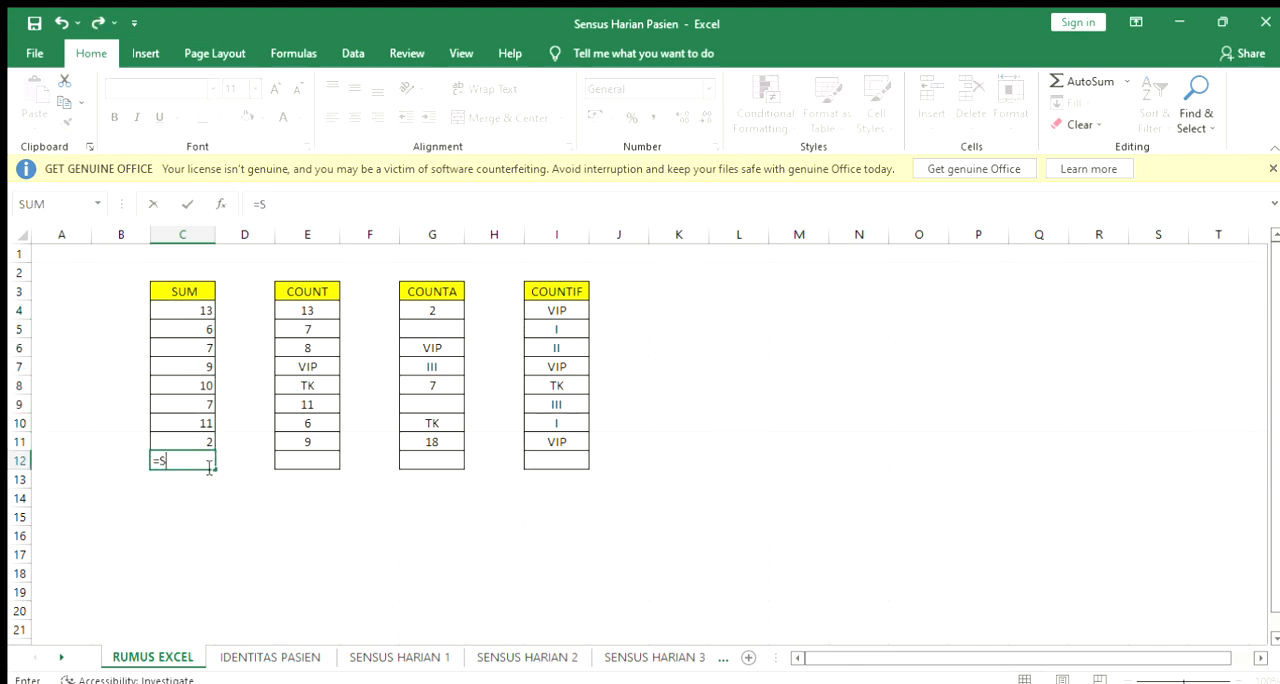
pyautogui.write('UM(')
pyautogui.moveTo(193, 305); pyautogui.dragTo(204, 434)
pyautogui.press('Return')
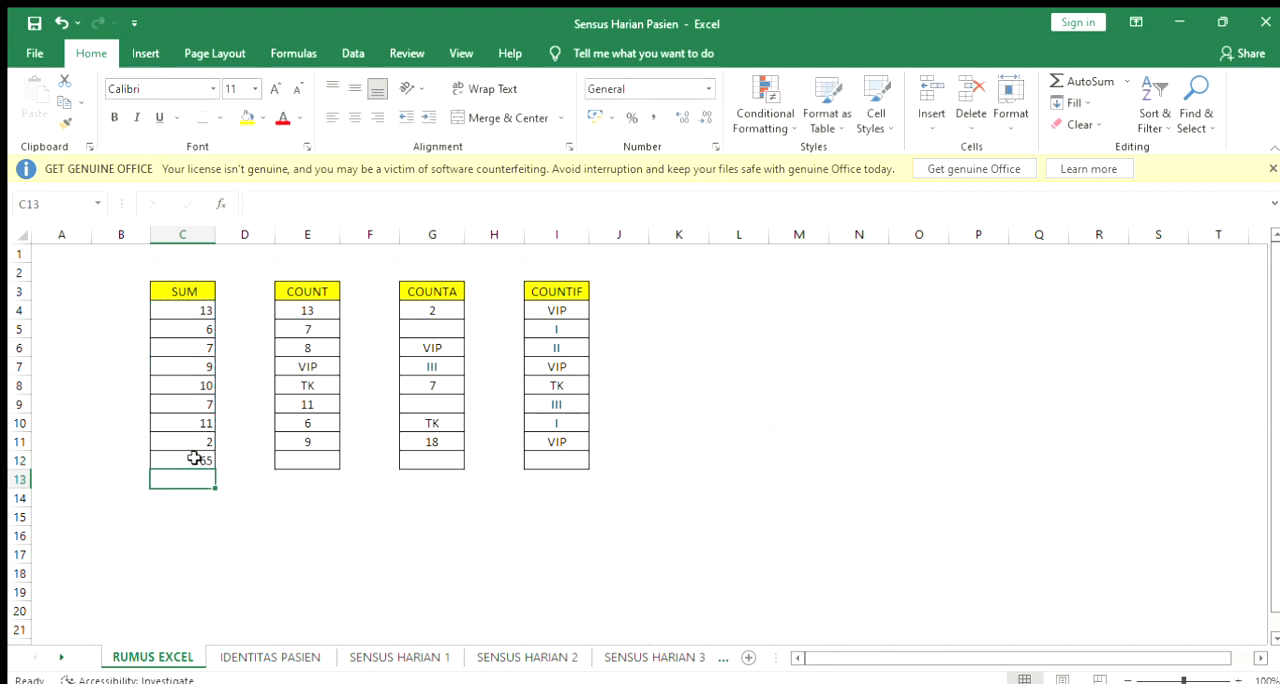
pyautogui.click(194, 458)
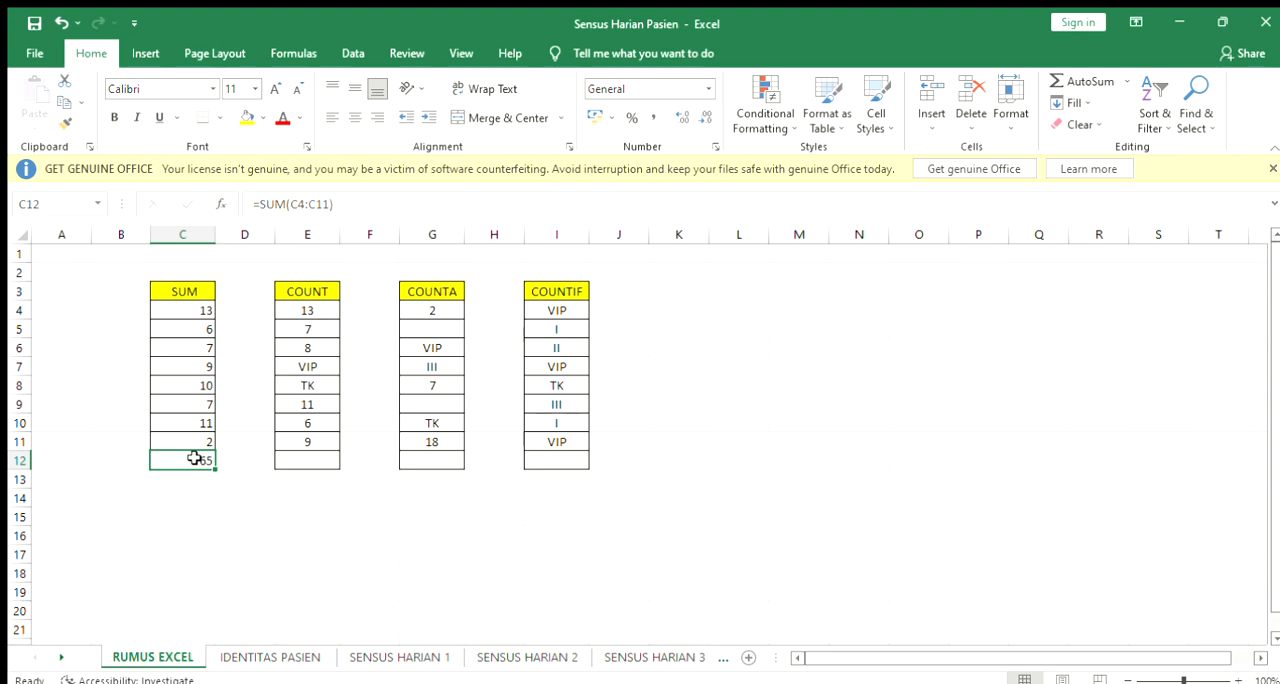
pyautogui.click(183, 311)
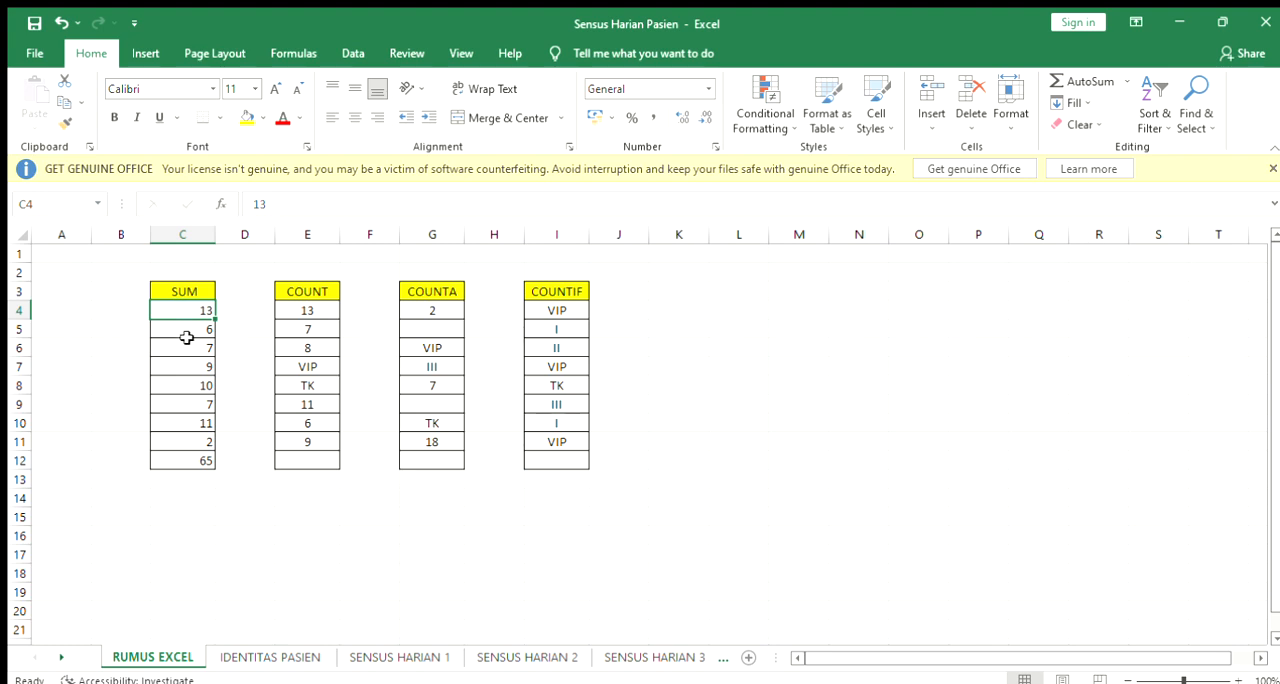
pyautogui.moveTo(186, 329); pyautogui.dragTo(190, 343)
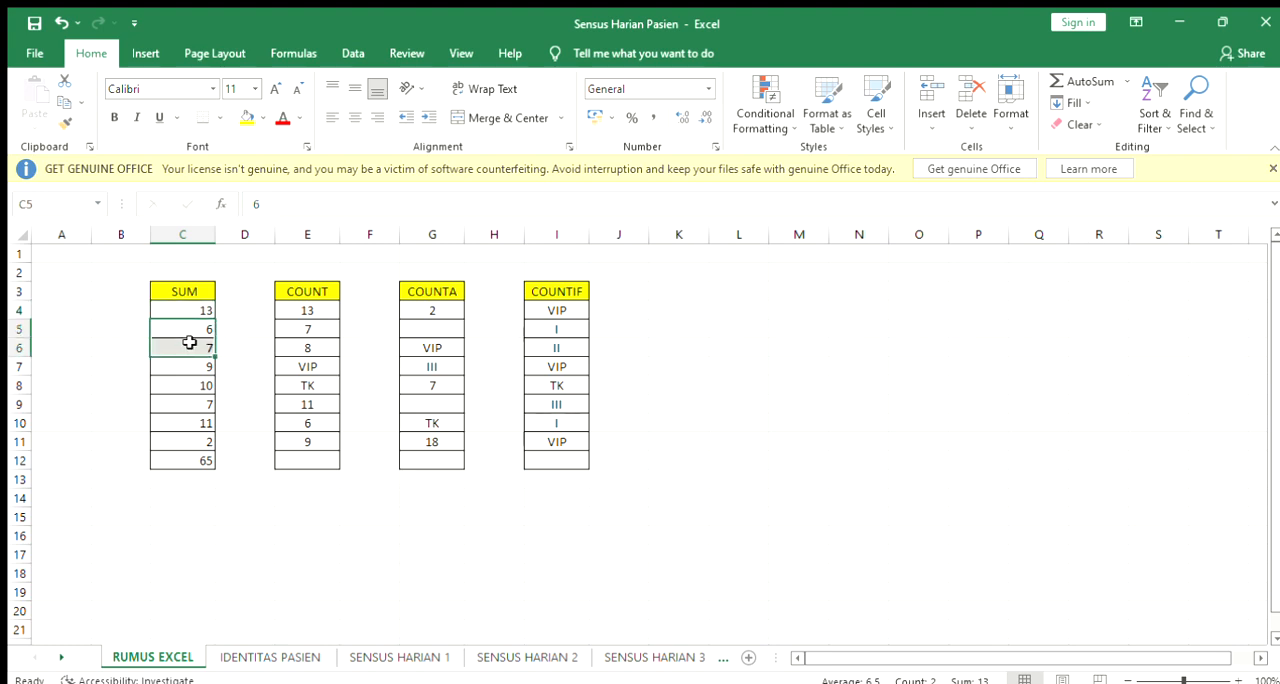
# Count the numeric entries of the COUNT column in cell E12 with the formula =COUNT(E4:E11)
pyautogui.click(313, 461)
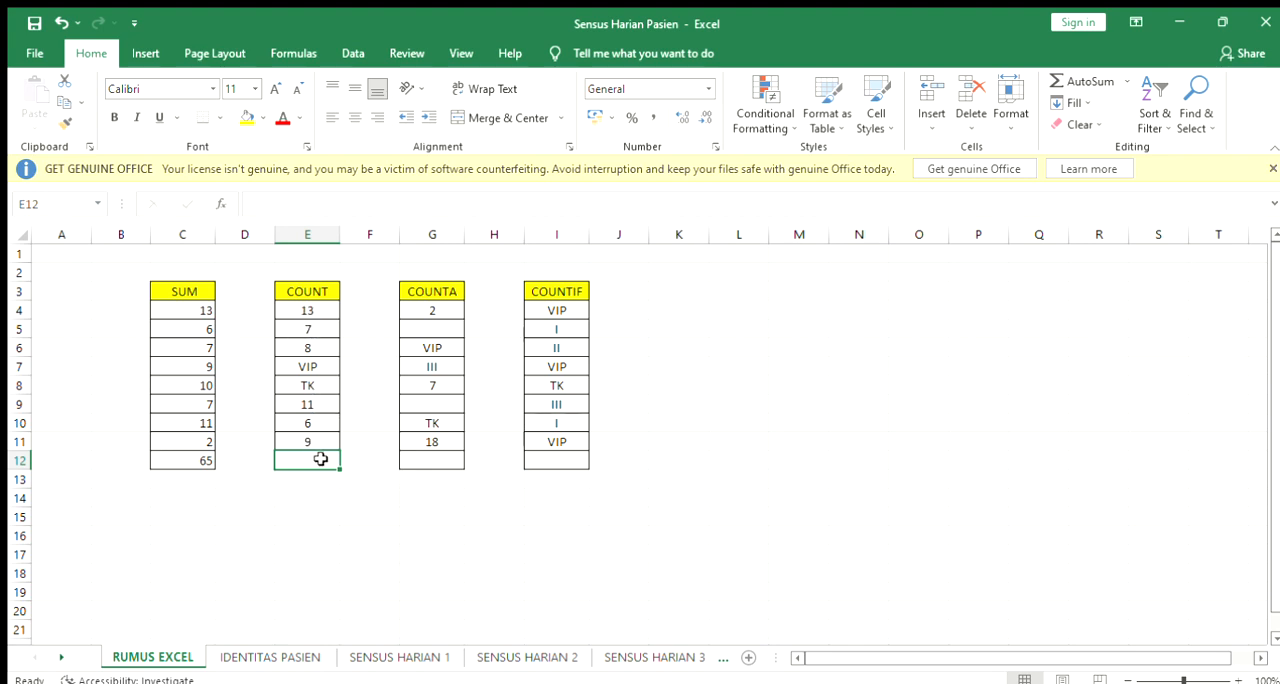
pyautogui.write('=C')
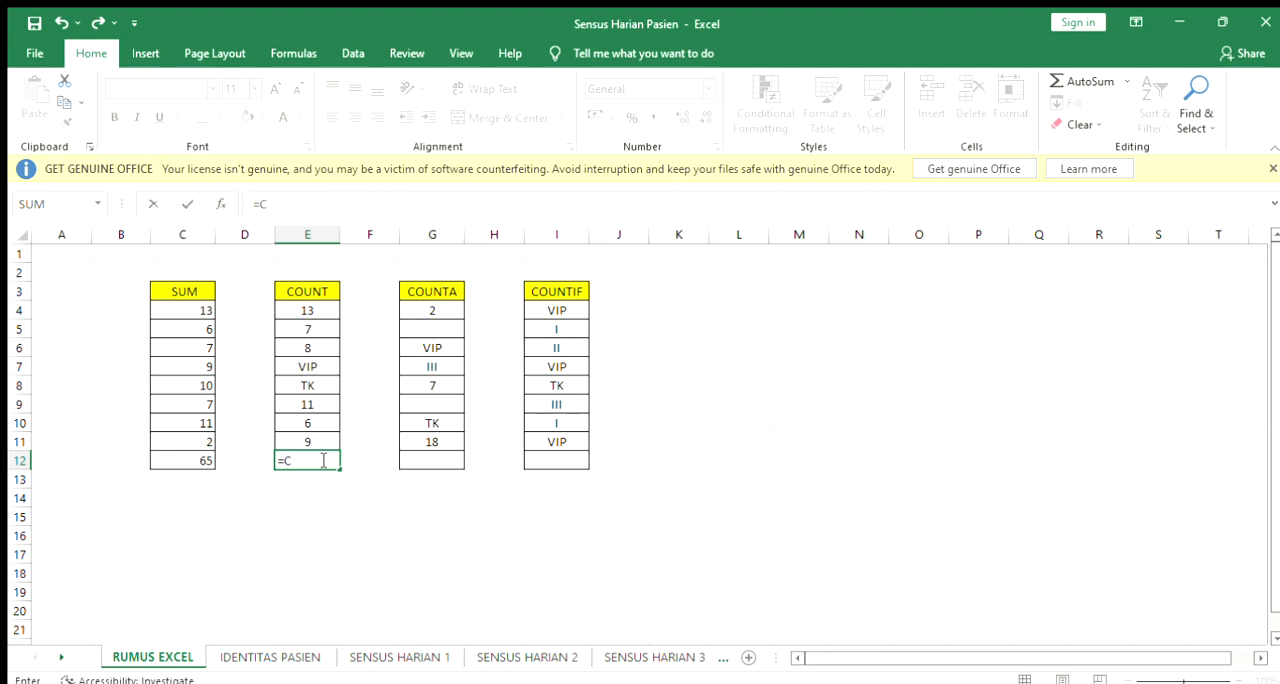
pyautogui.write('OUNT(')
pyautogui.click(308, 311)
pyautogui.moveTo(308, 311); pyautogui.dragTo(315, 431)
pyautogui.press('Return')
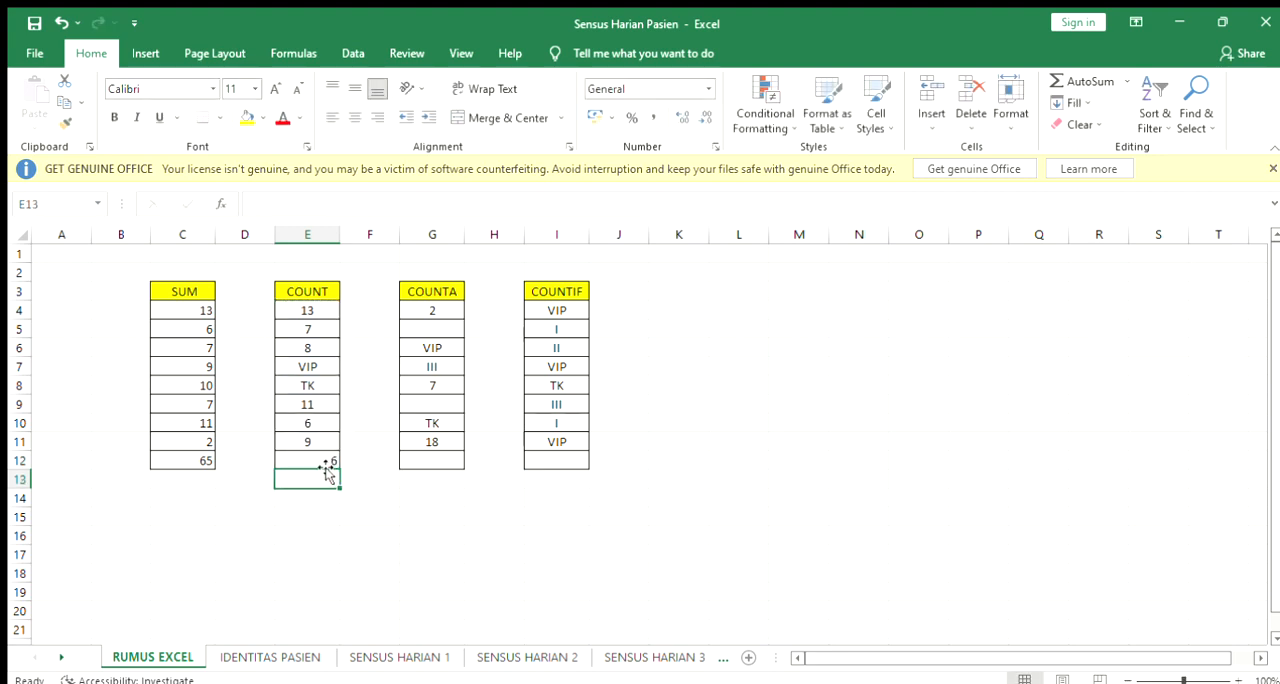
# Examine the COUNT formula in E12 and compare the numeric and text entries in its range
pyautogui.click(321, 461)
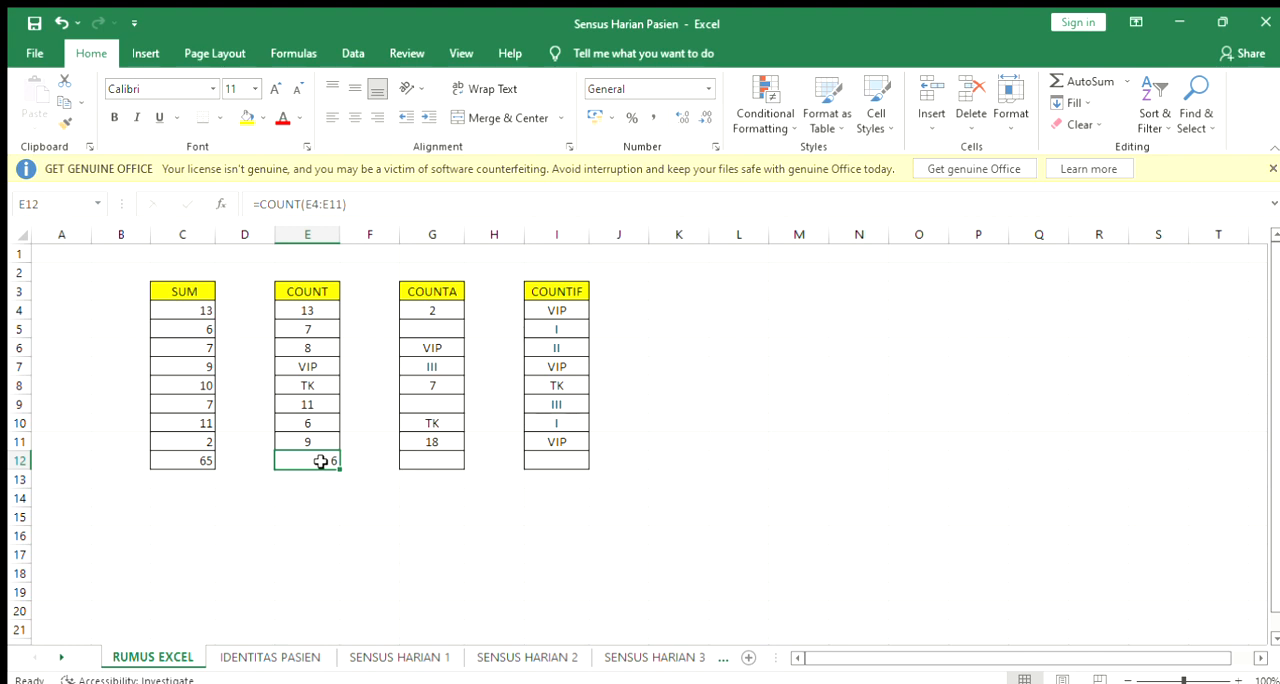
pyautogui.click(309, 308)
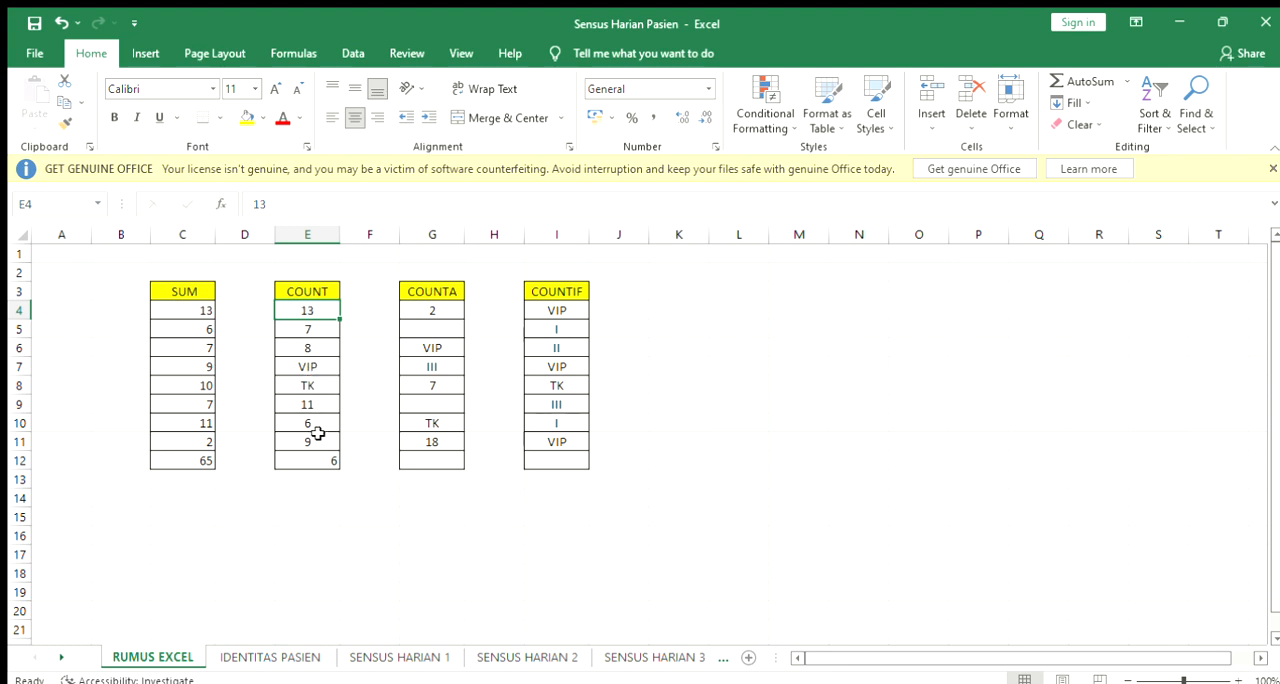
pyautogui.click(311, 330)
pyautogui.click(312, 345)
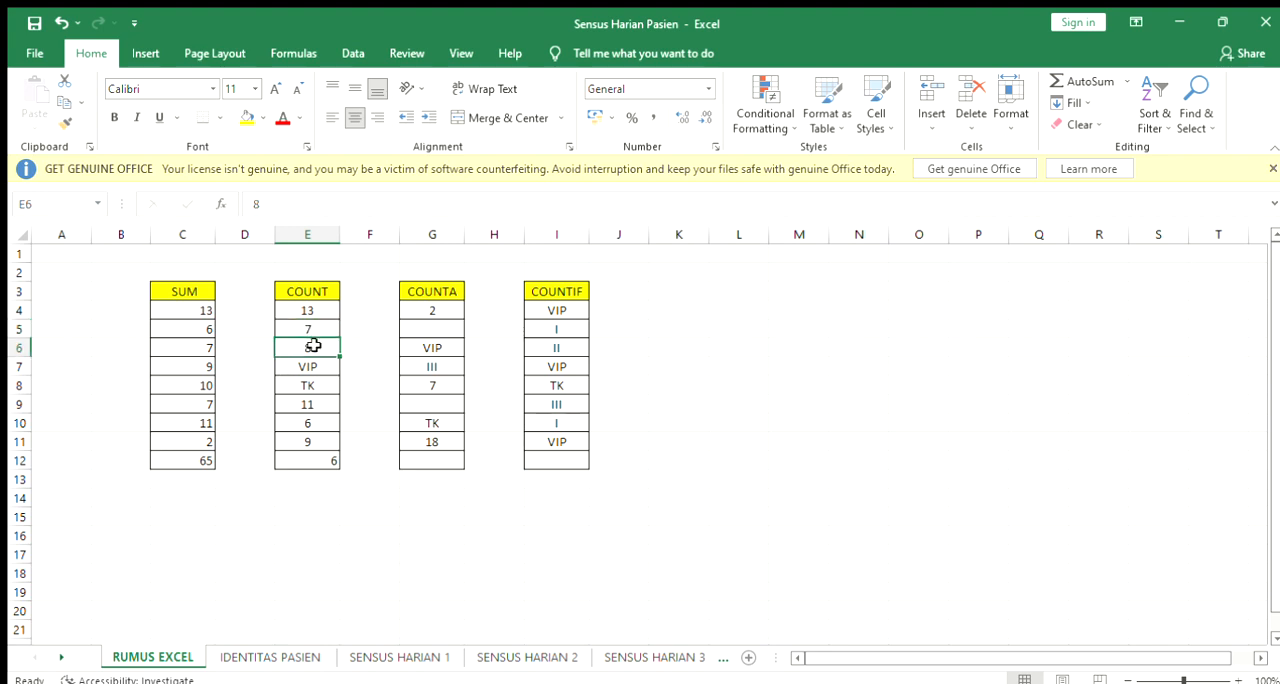
pyautogui.click(305, 405)
pyautogui.write('11')
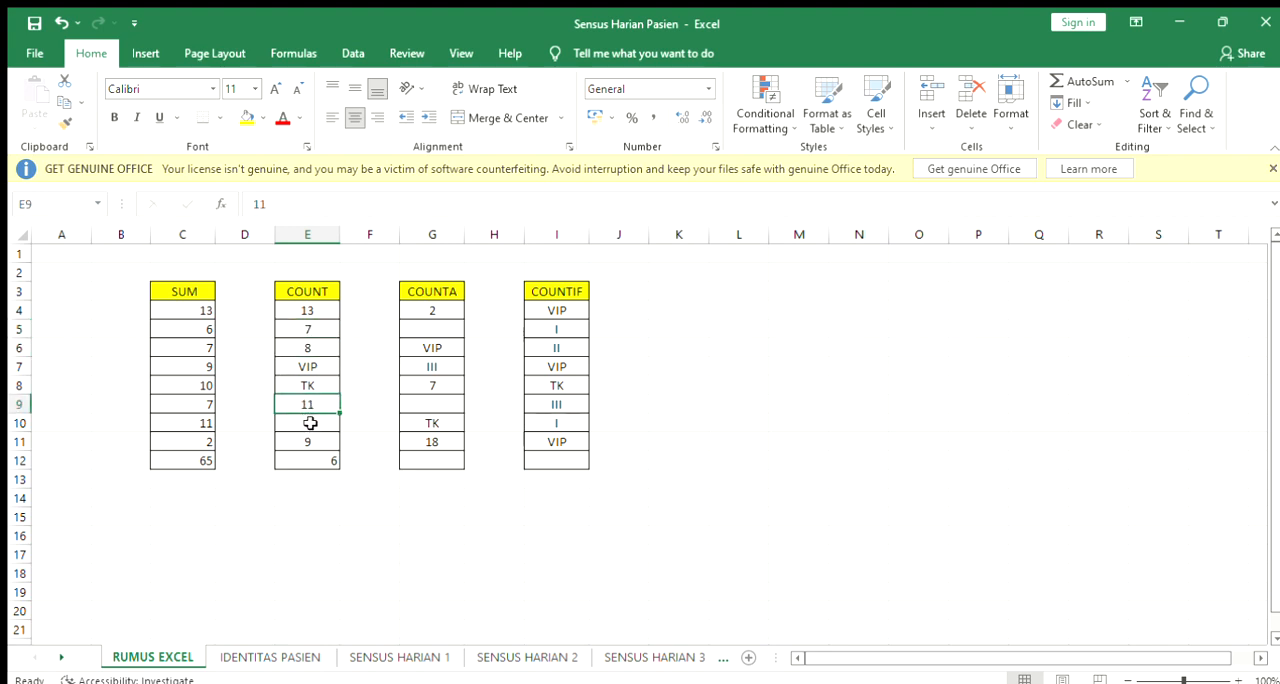
pyautogui.press('Return')
pyautogui.click(317, 440)
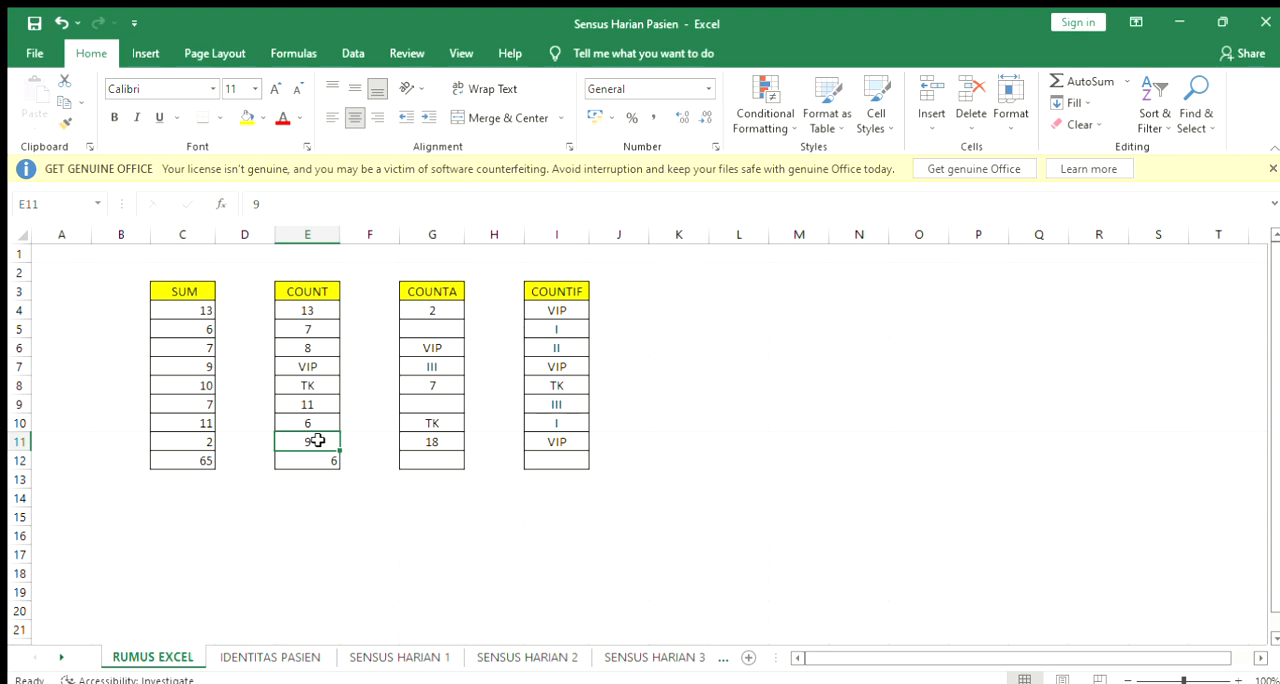
pyautogui.click(310, 366)
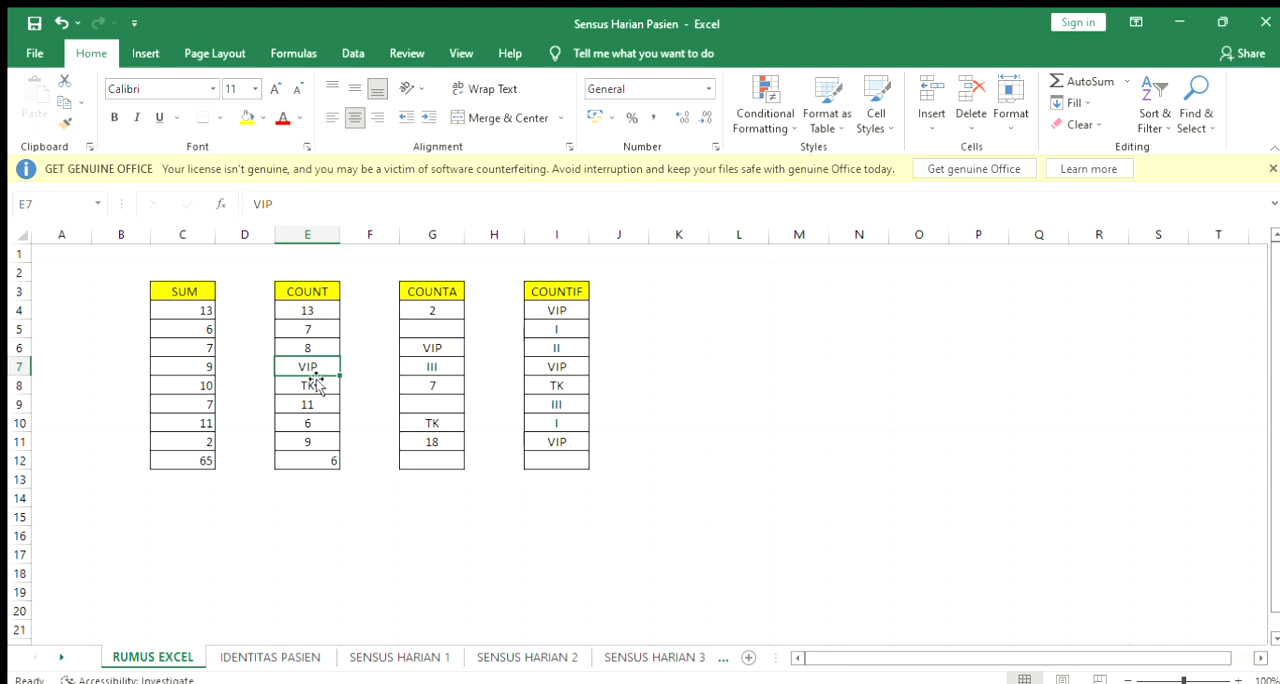
# Count the non-empty cells of the COUNTA column in cell G12 with the formula =COUNTA(G4:G11)
pyautogui.click(441, 312)
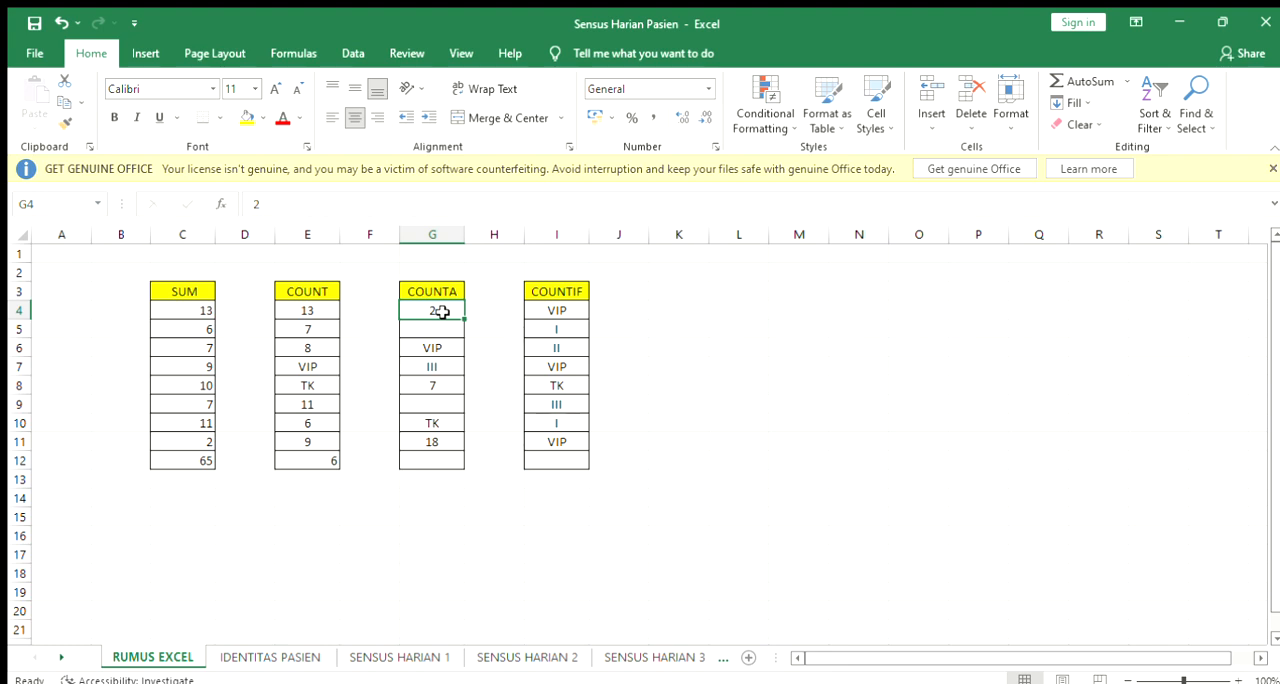
pyautogui.click(442, 455)
pyautogui.write('=')
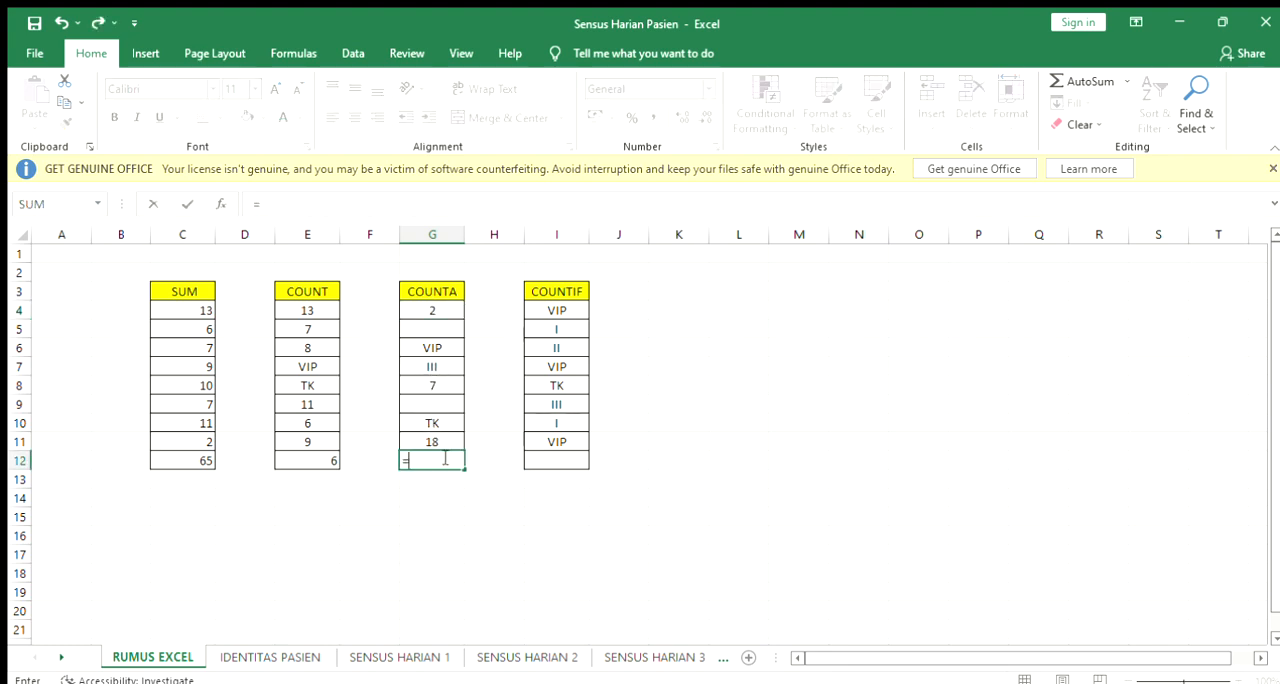
pyautogui.write('COUNTA')
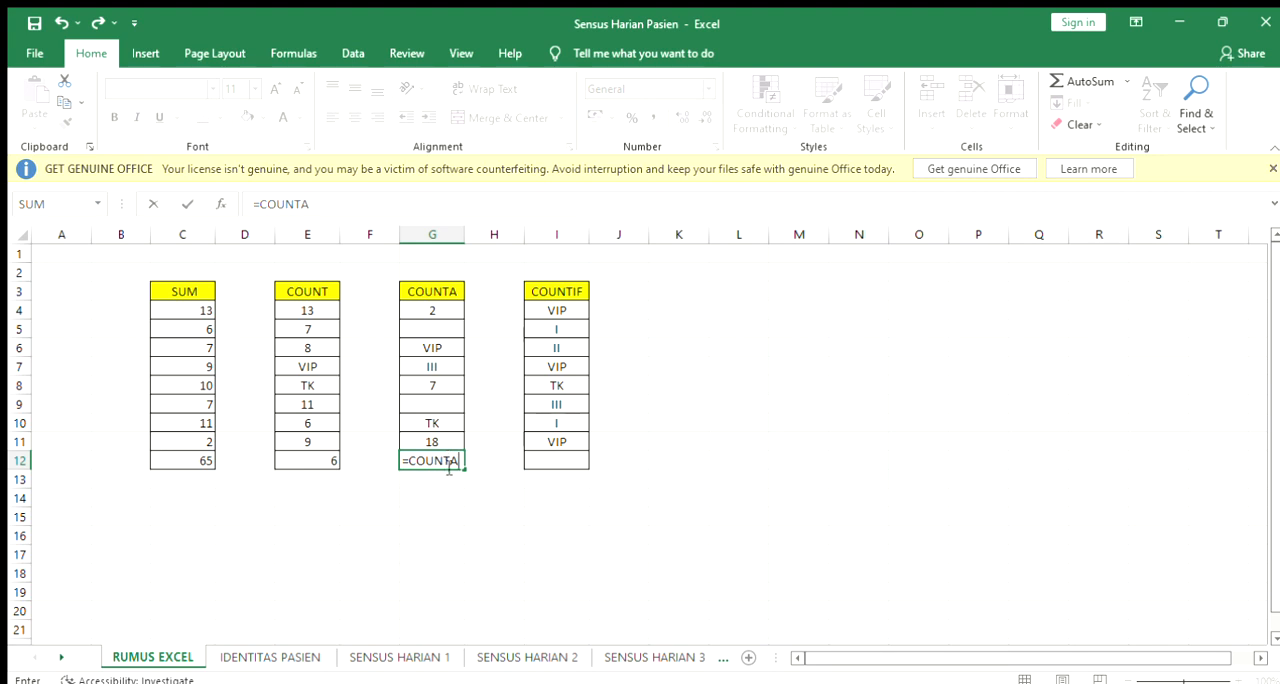
pyautogui.write('(')
pyautogui.click(438, 313)
pyautogui.moveTo(438, 322); pyautogui.dragTo(455, 437)
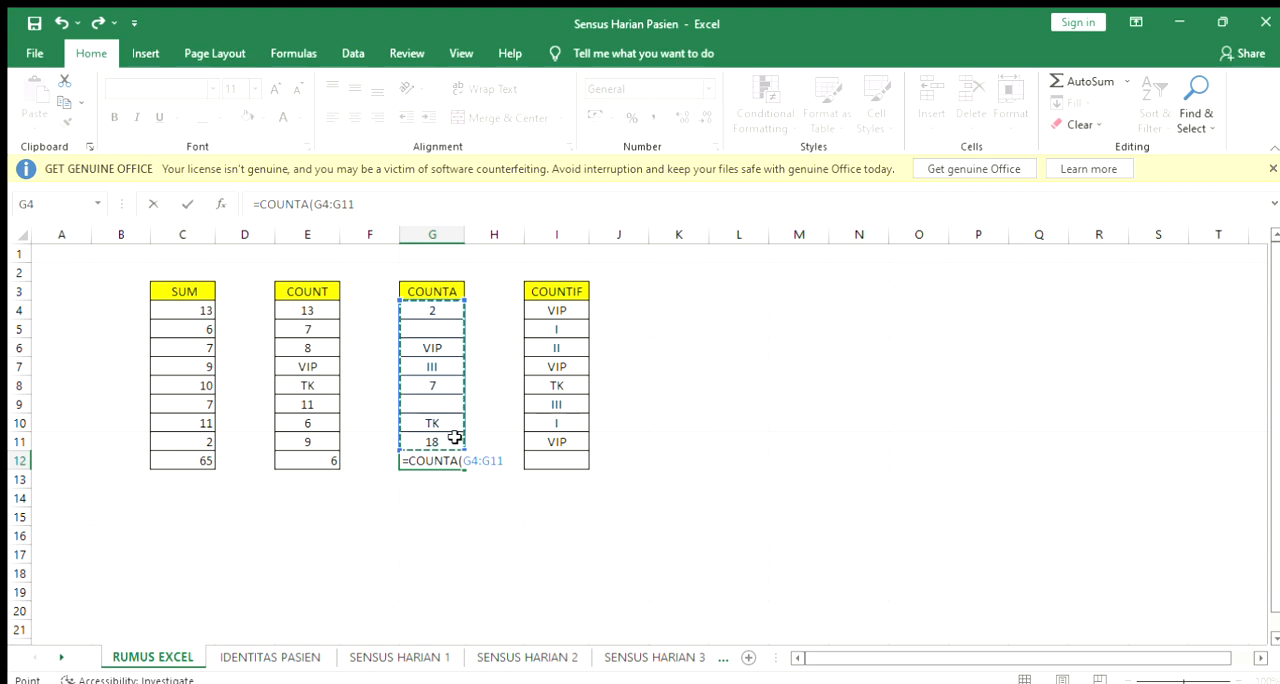
pyautogui.press('Return')
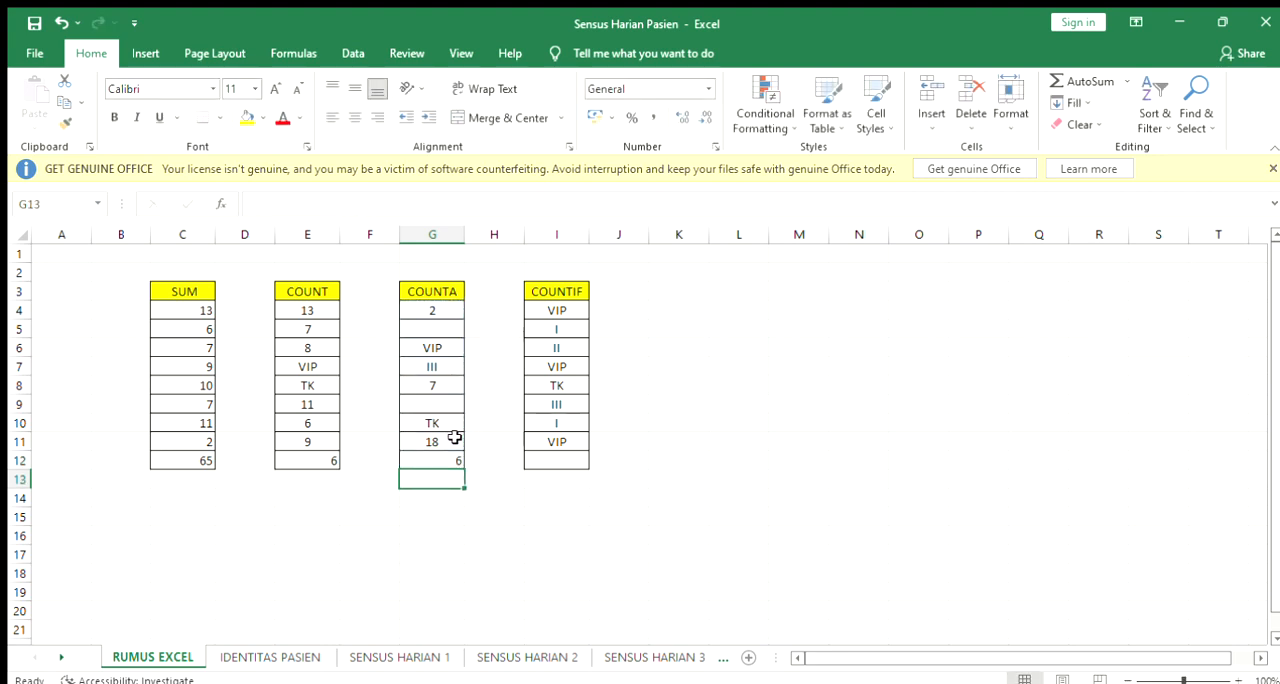
pyautogui.click(441, 453)
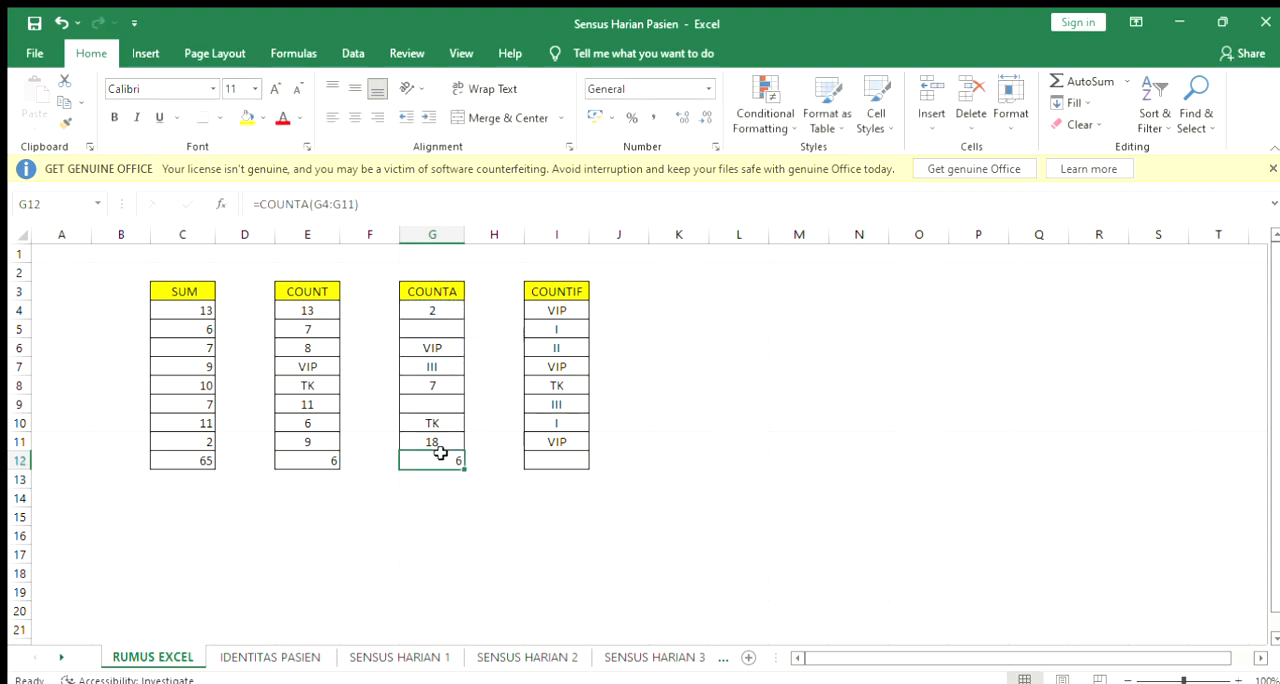
pyautogui.click(438, 309)
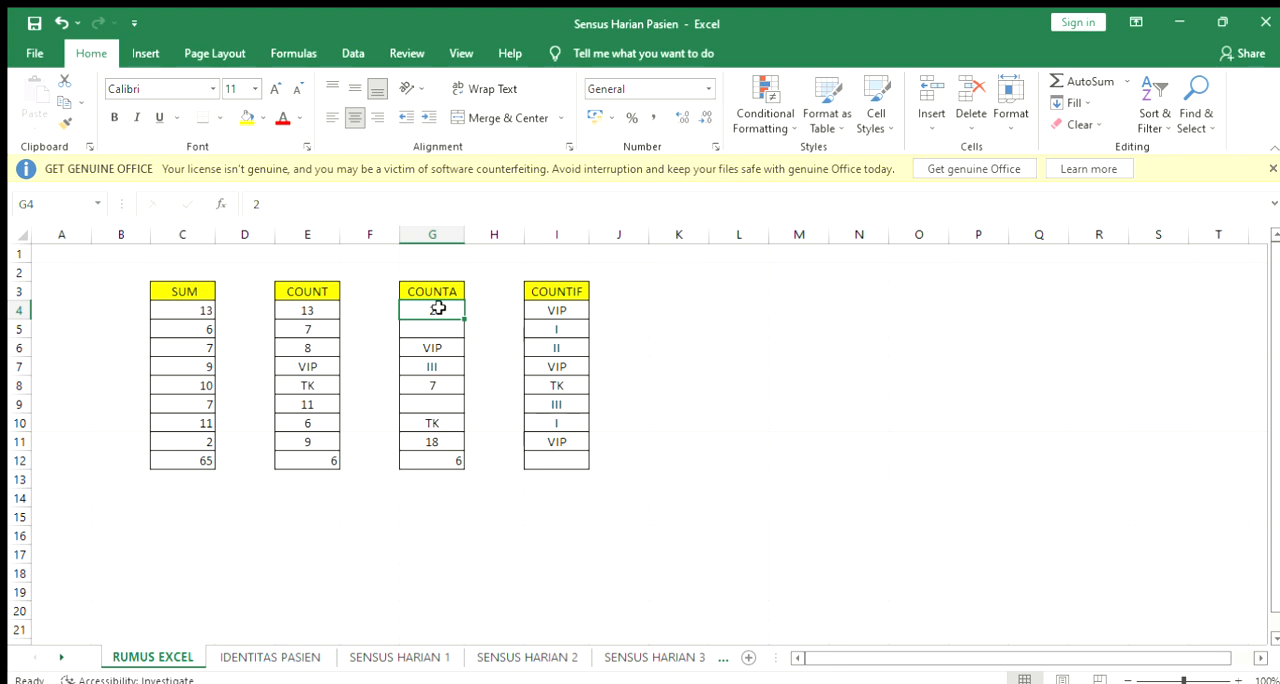
pyautogui.click(437, 329)
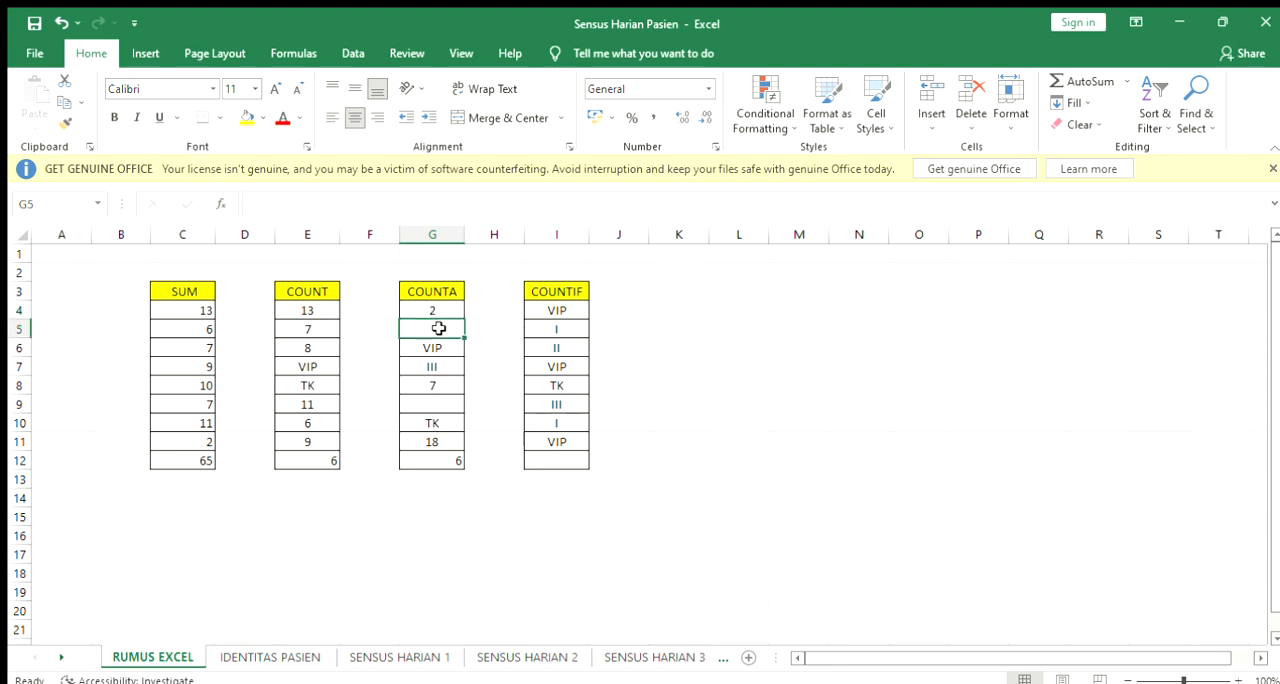
pyautogui.click(440, 401)
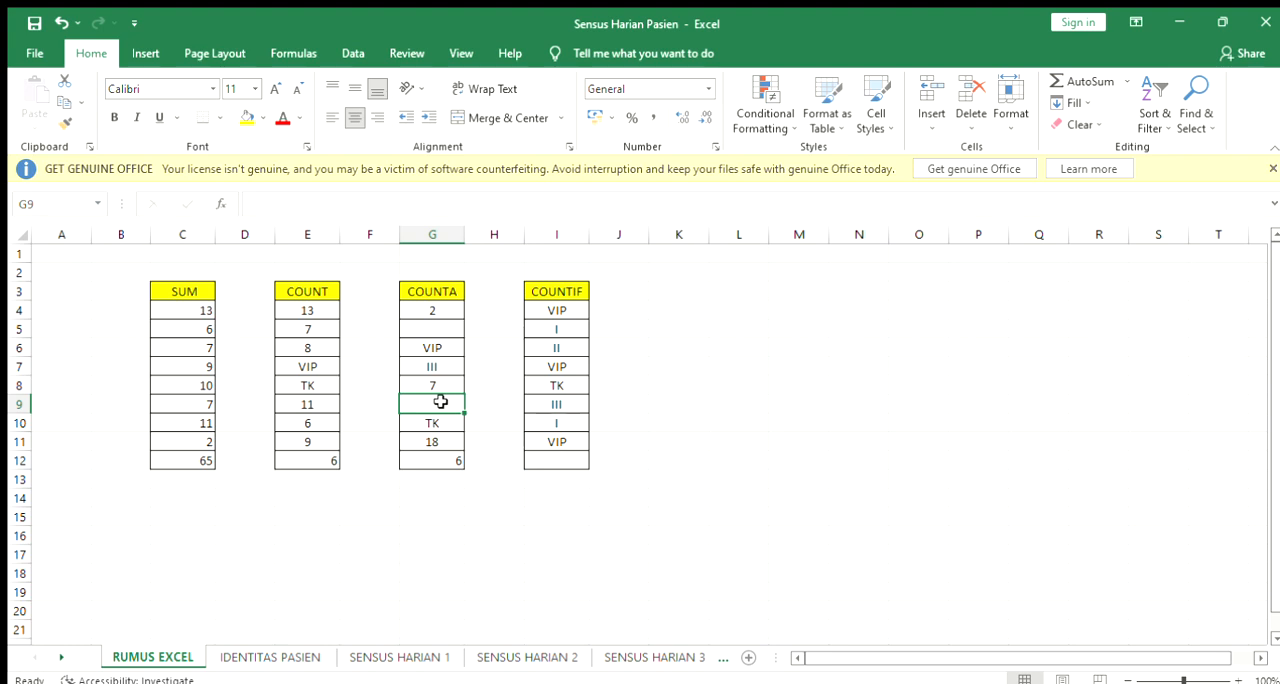
# Begin a formula in cell I12 below the COUNTIF column with =COUNTIF(
pyautogui.click(566, 309)
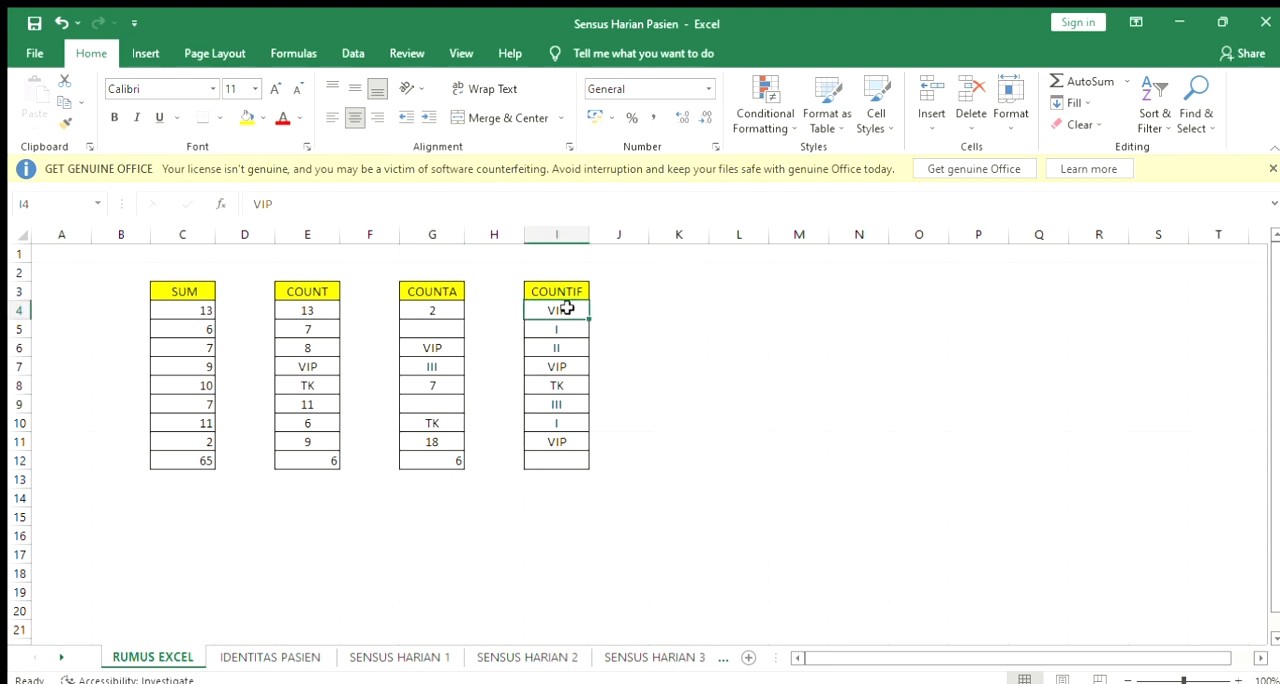
pyautogui.click(563, 456)
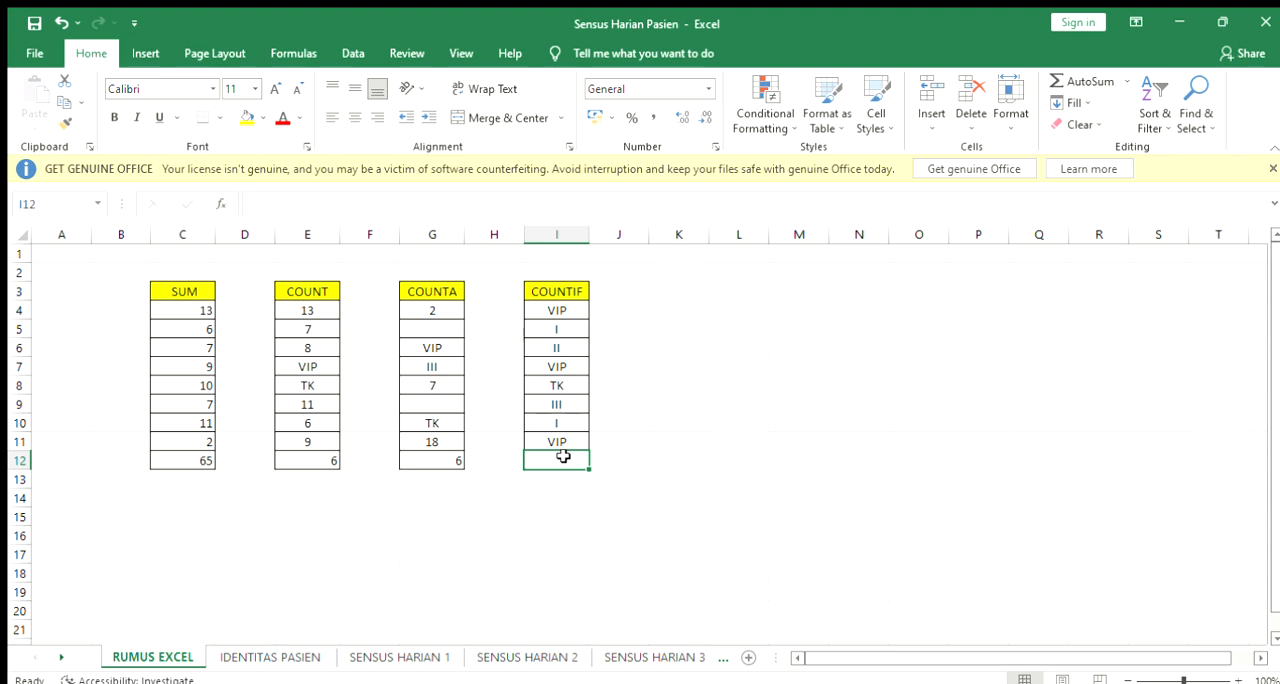
pyautogui.write('=')
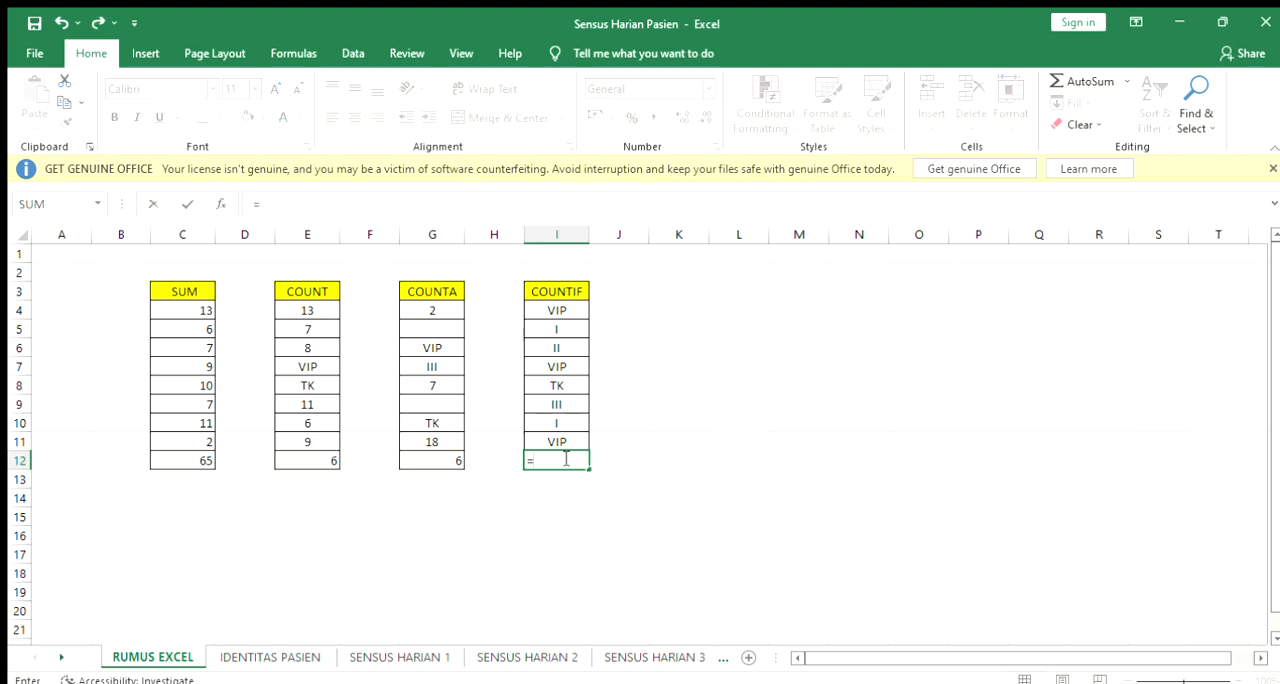
pyautogui.write('COUNT')
pyautogui.press('BackSpace')
pyautogui.press('BackSpace')
pyautogui.press('BackSpace')
pyautogui.write('UNTIF(')
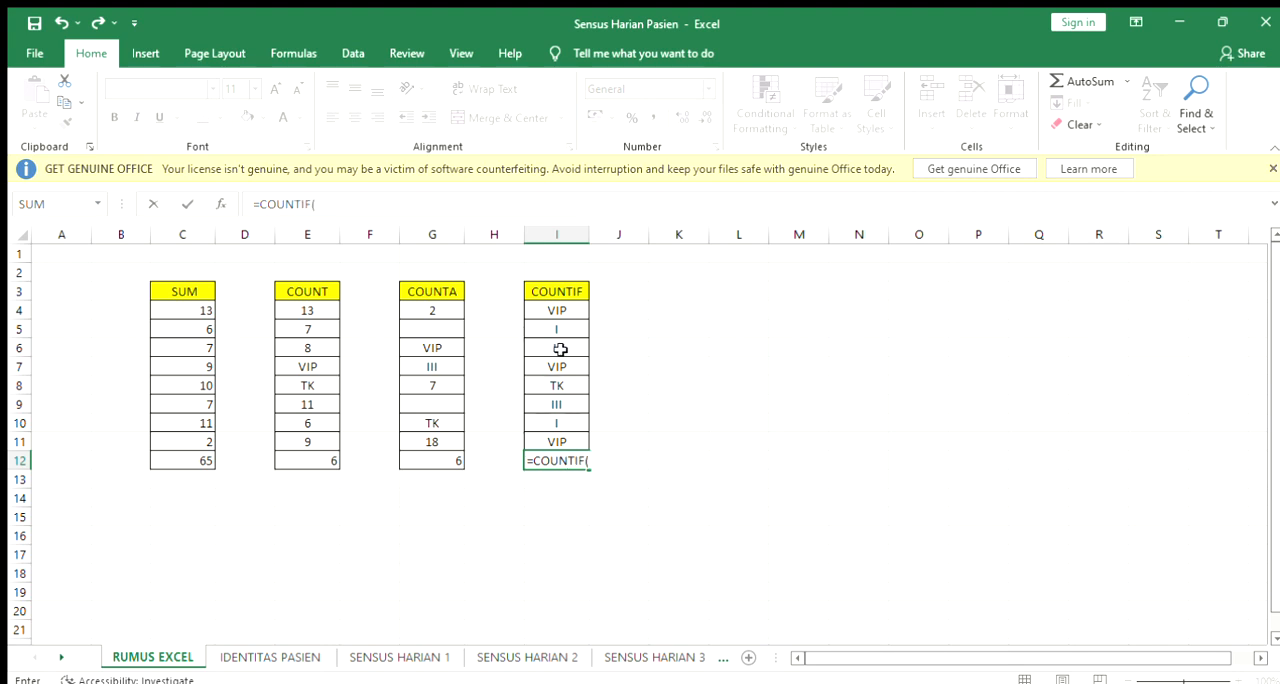
pyautogui.moveTo(556, 311); pyautogui.dragTo(566, 436)
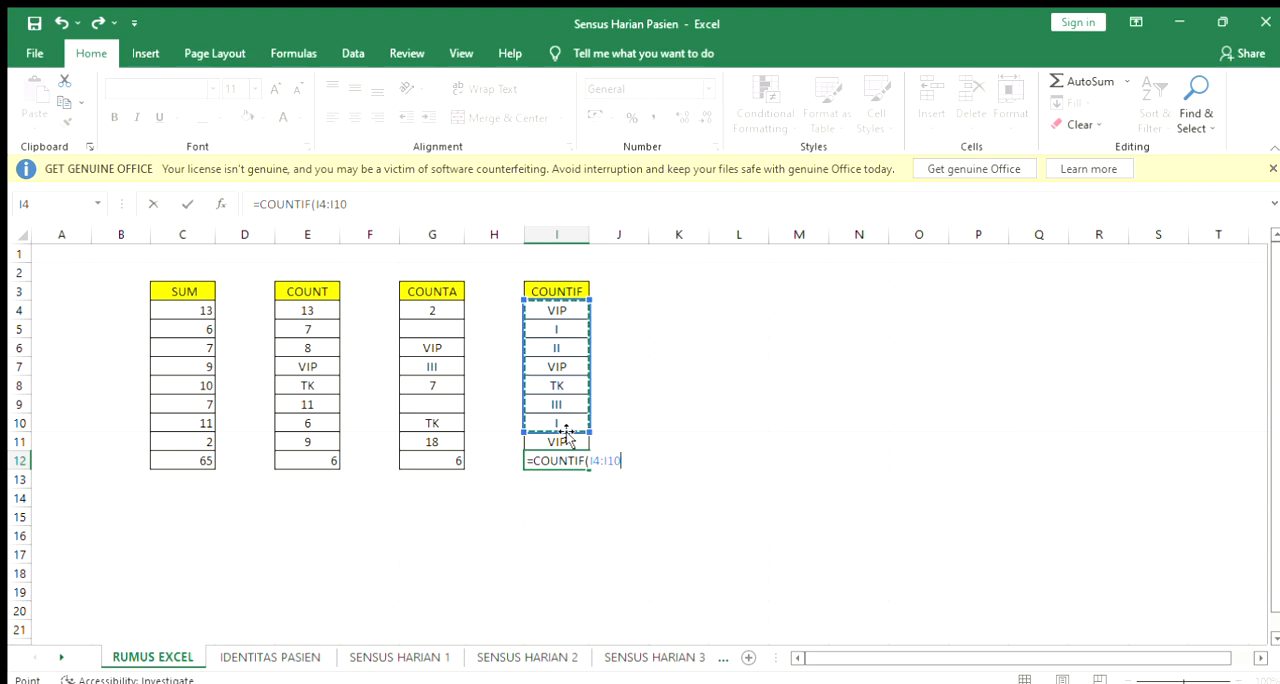
pyautogui.write(';')
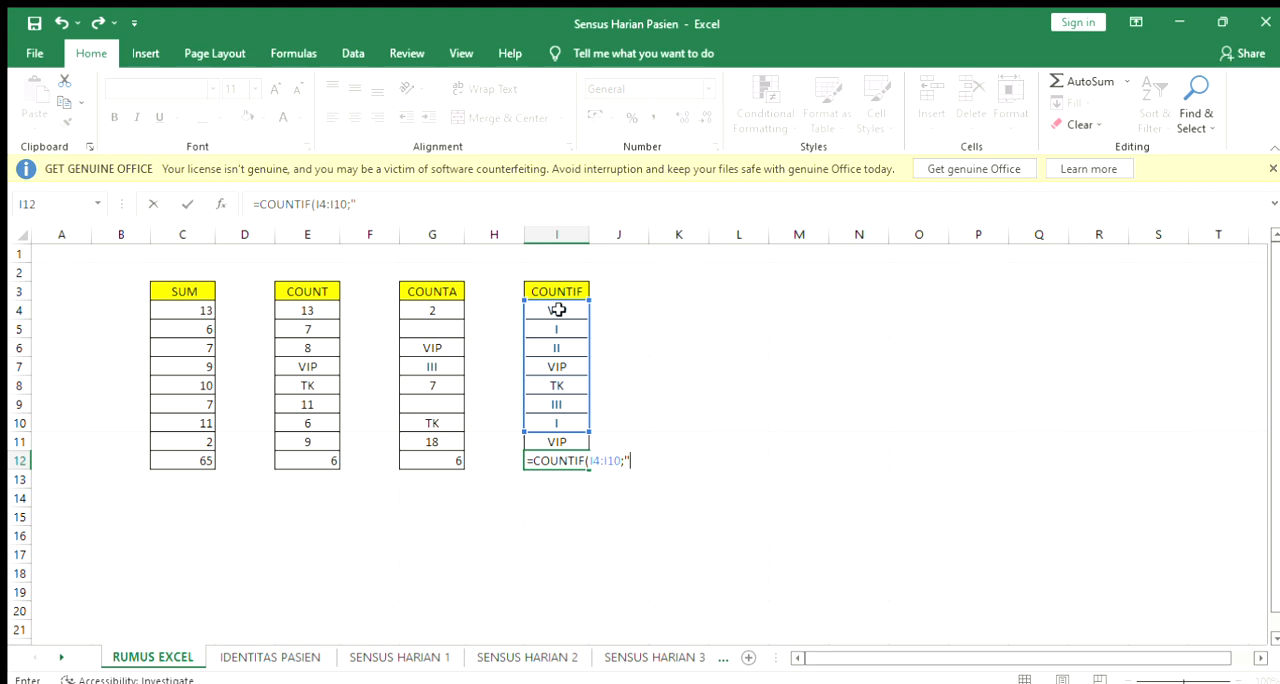
pyautogui.click(643, 458)
pyautogui.press('BackSpace')
pyautogui.press('BackSpace')
pyautogui.press('BackSpace')
pyautogui.press('BackSpace')
pyautogui.press('BackSpace')
pyautogui.press('BackSpace')
pyautogui.press('BackSpace')
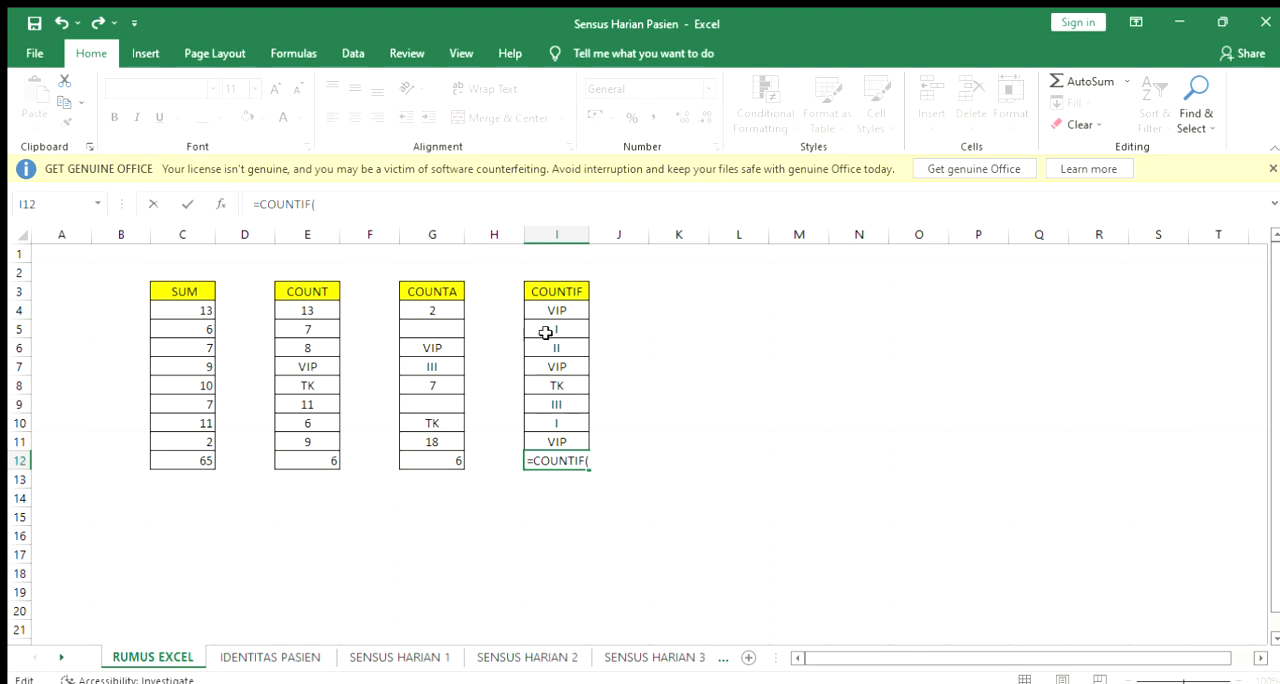
# Complete the COUNTIF formula in I12 with the range I4:I11 and the criterion "VIP", giving =COUNTIF(I4:I11;"VIP")
pyautogui.moveTo(556, 302); pyautogui.dragTo(561, 438)
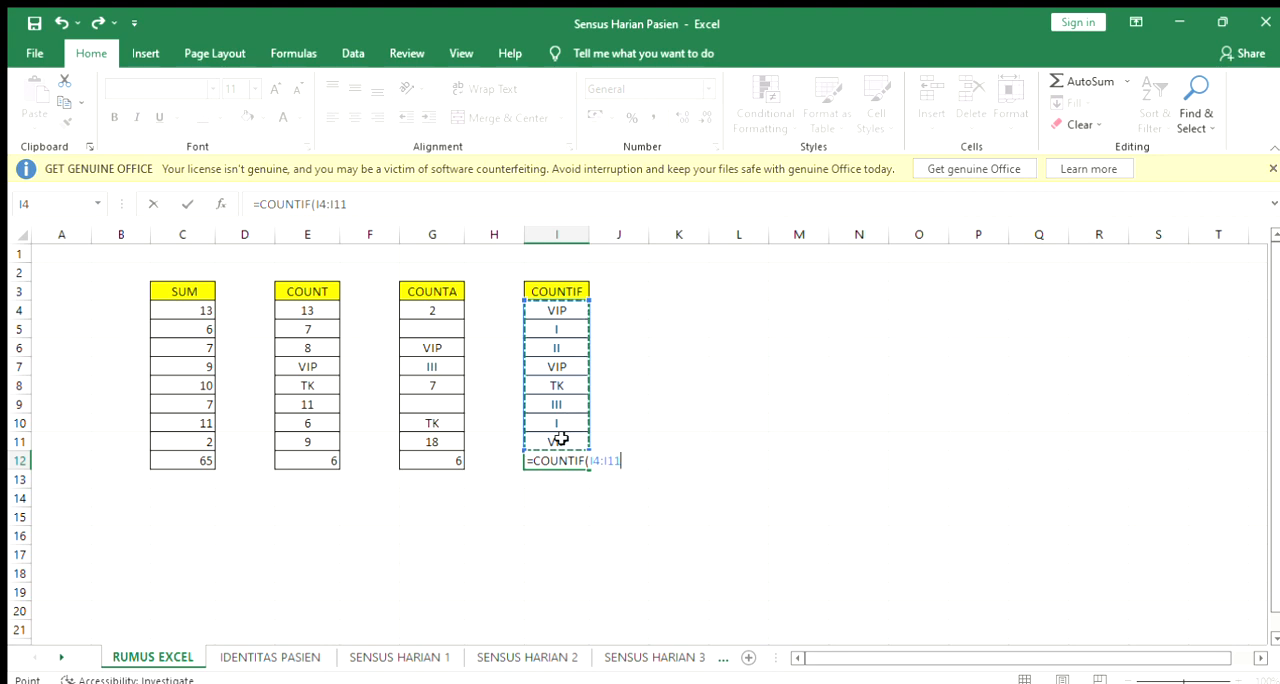
pyautogui.write(';')
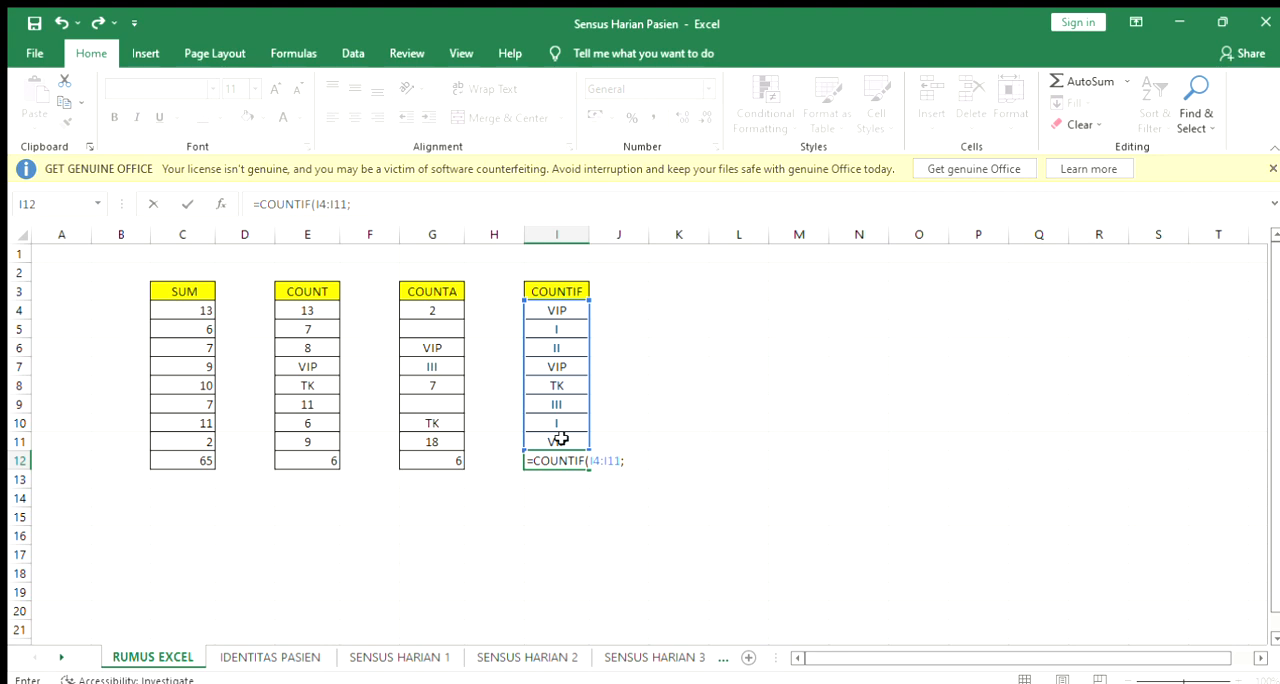
pyautogui.write('"')
pyautogui.write('VIP")')
pyautogui.press('Return')
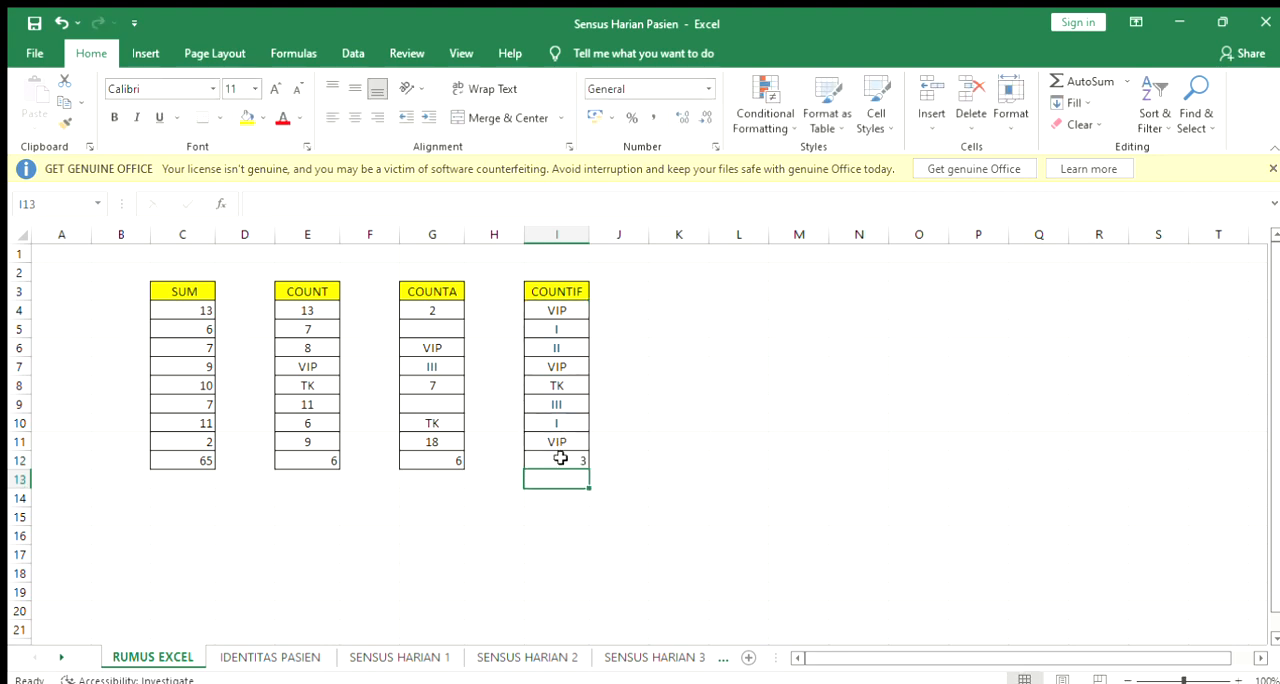
# Examine the COUNTIF formula in I12 and compare its result with the VIP entries in the COUNTIF column
pyautogui.click(560, 457)
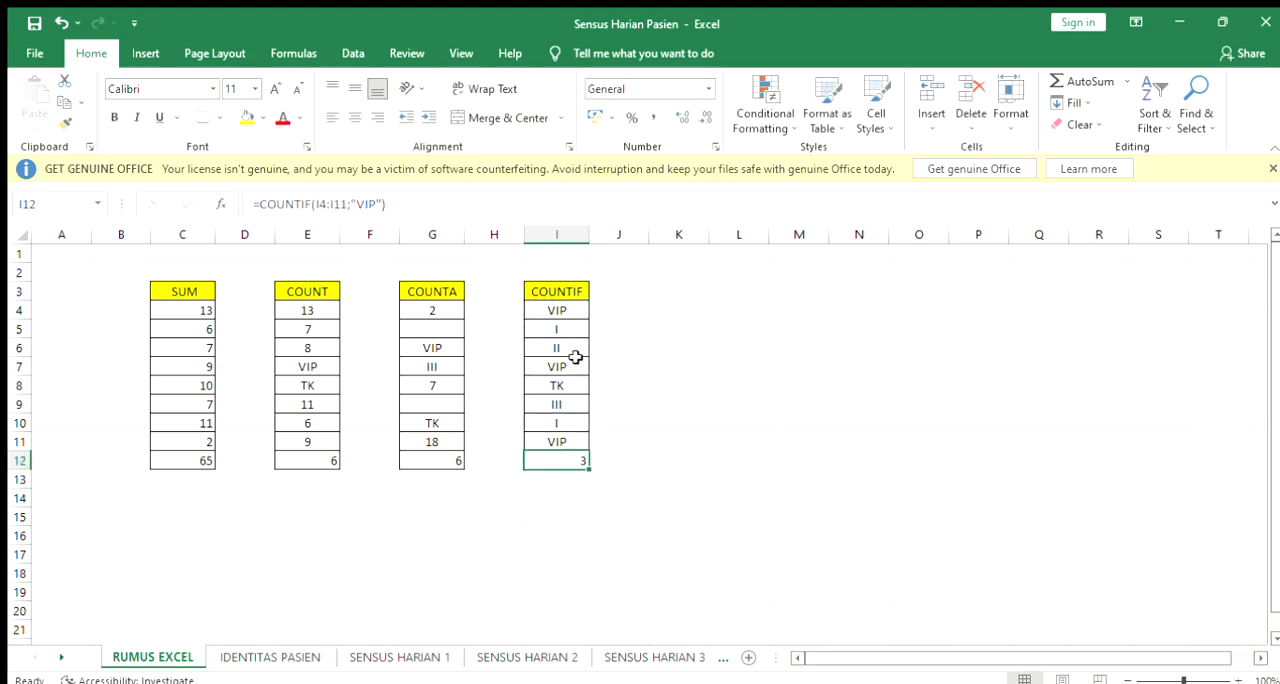
pyautogui.click(566, 311)
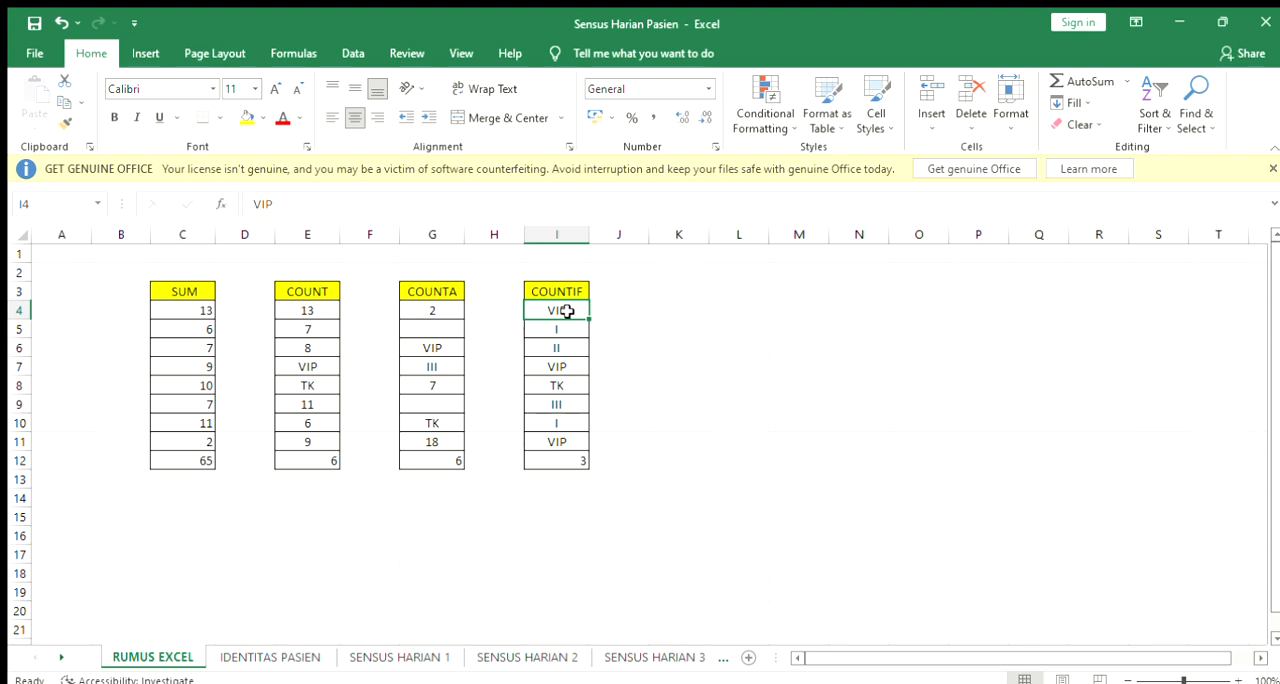
pyautogui.click(570, 366)
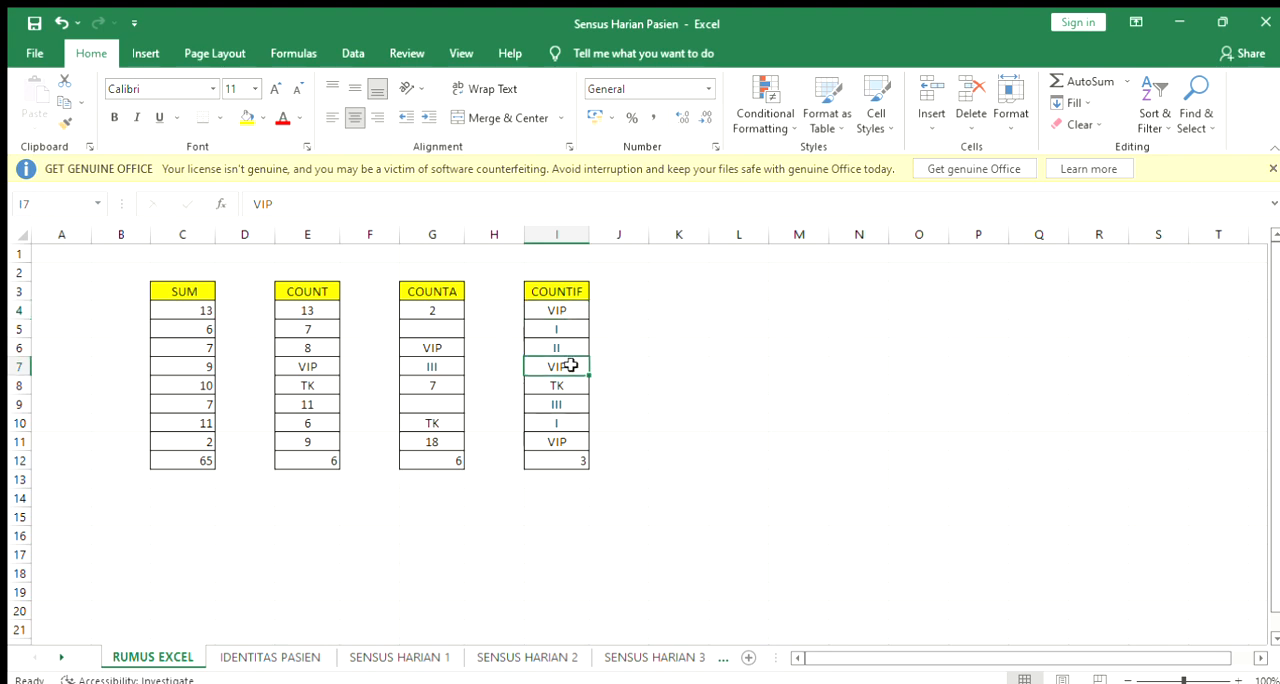
pyautogui.click(565, 440)
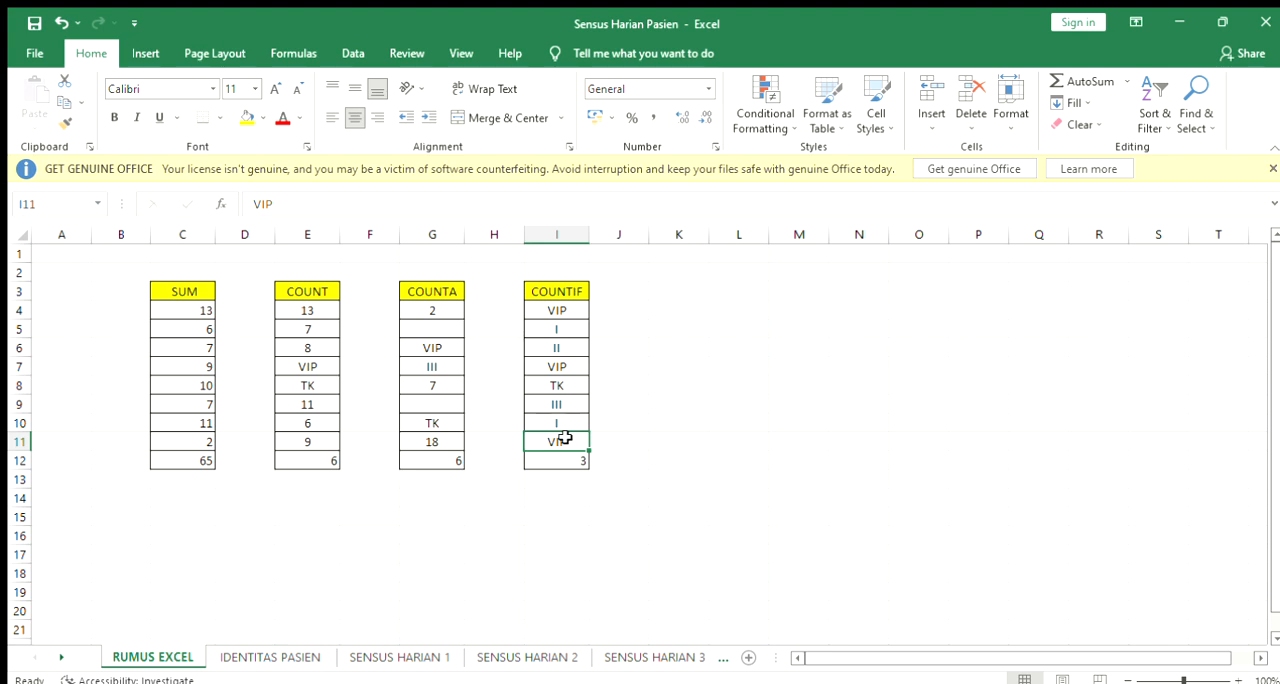
pyautogui.click(566, 457)
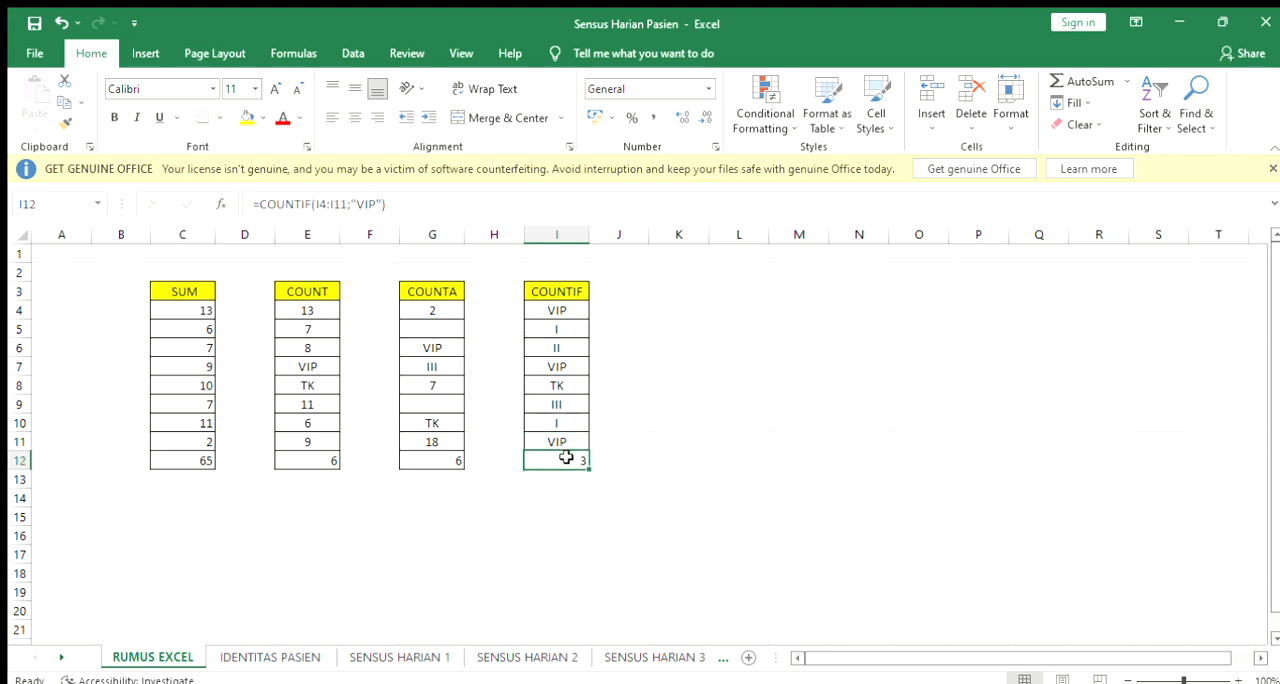